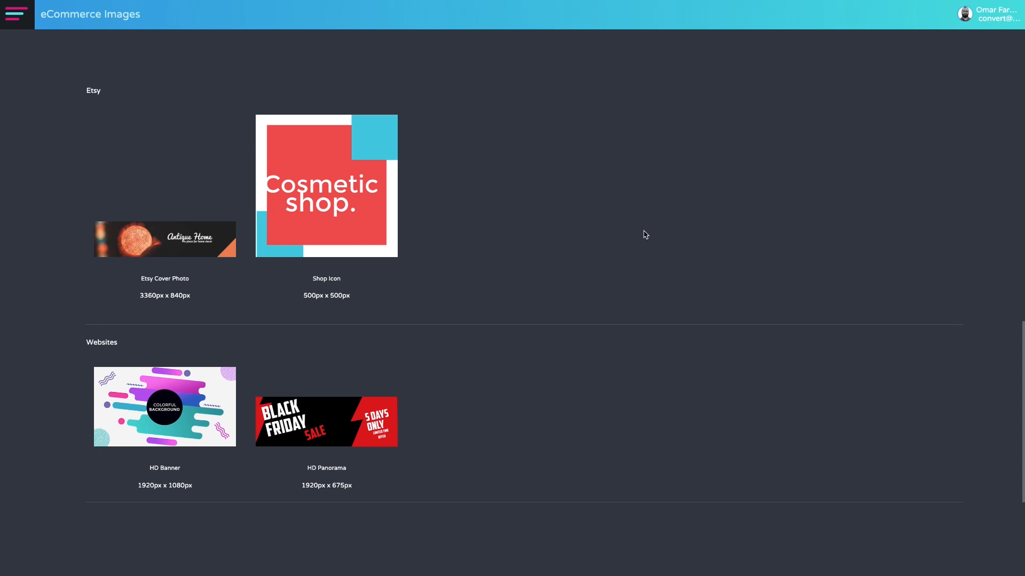
Start a new HD Banner design (1920px x 1080px) from the Websites formats.
scroll(401, 280, up, 15)
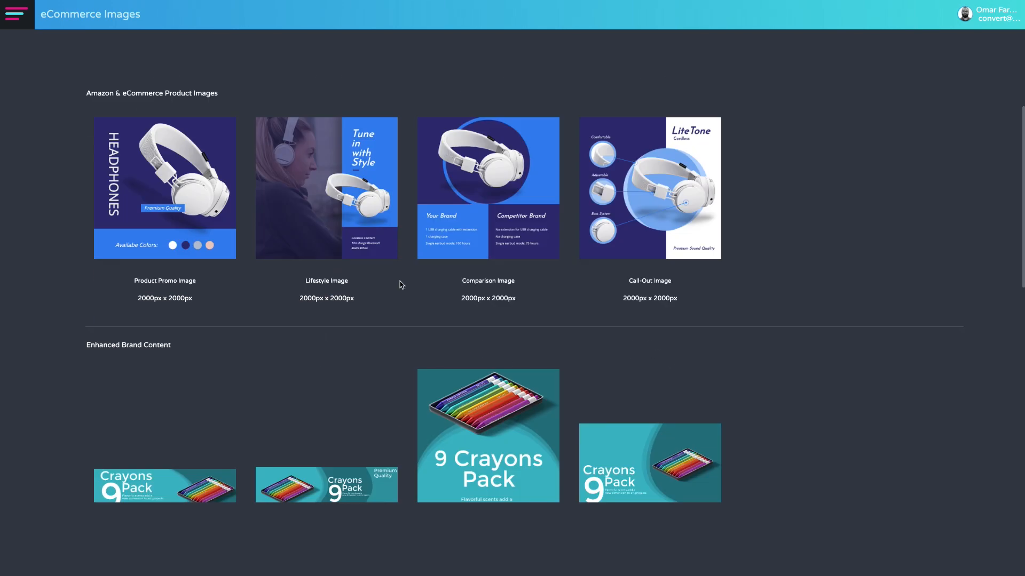
scroll(407, 268, down, 15)
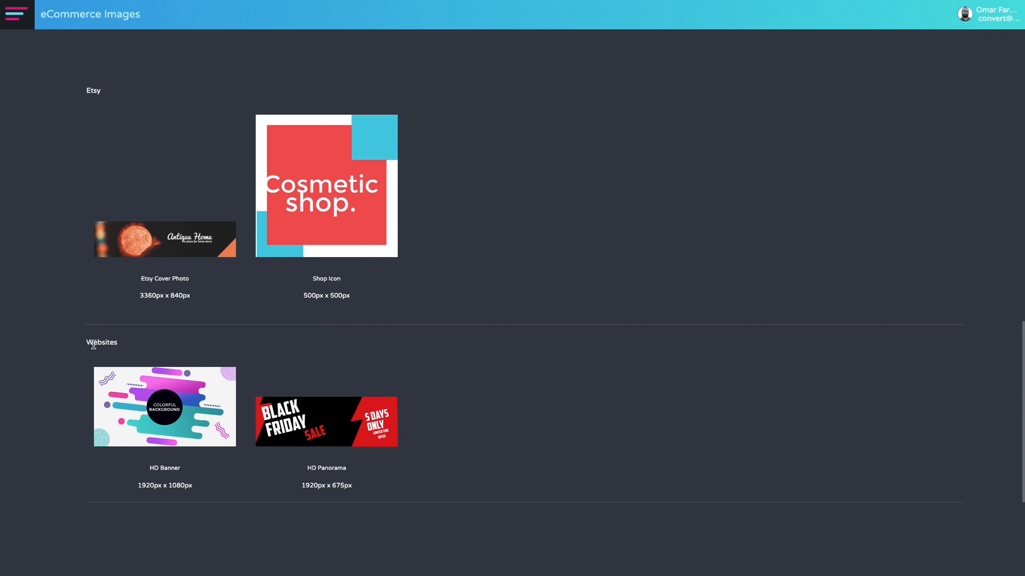
drag(84, 342, 160, 345)
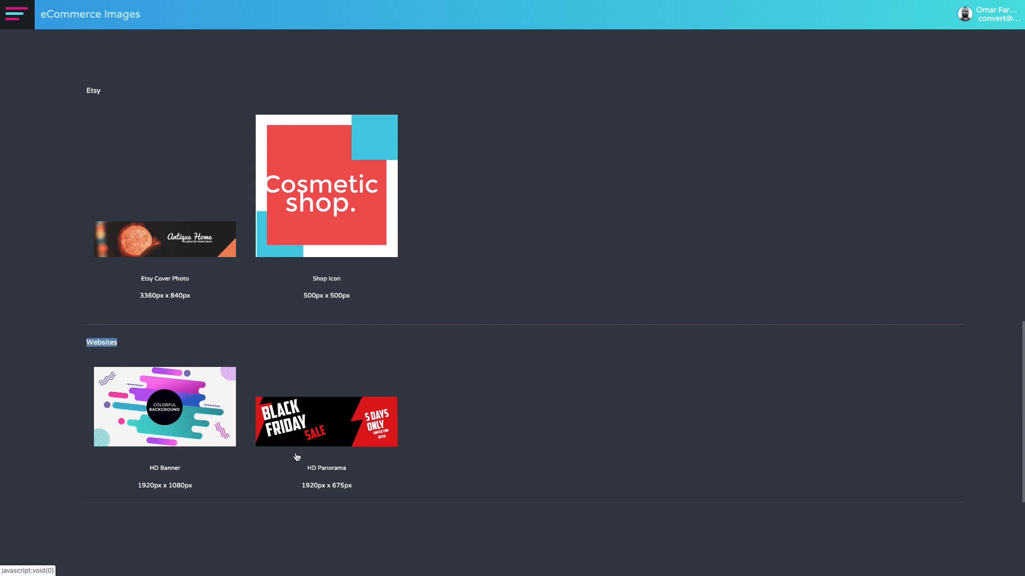
click(229, 354)
click(205, 409)
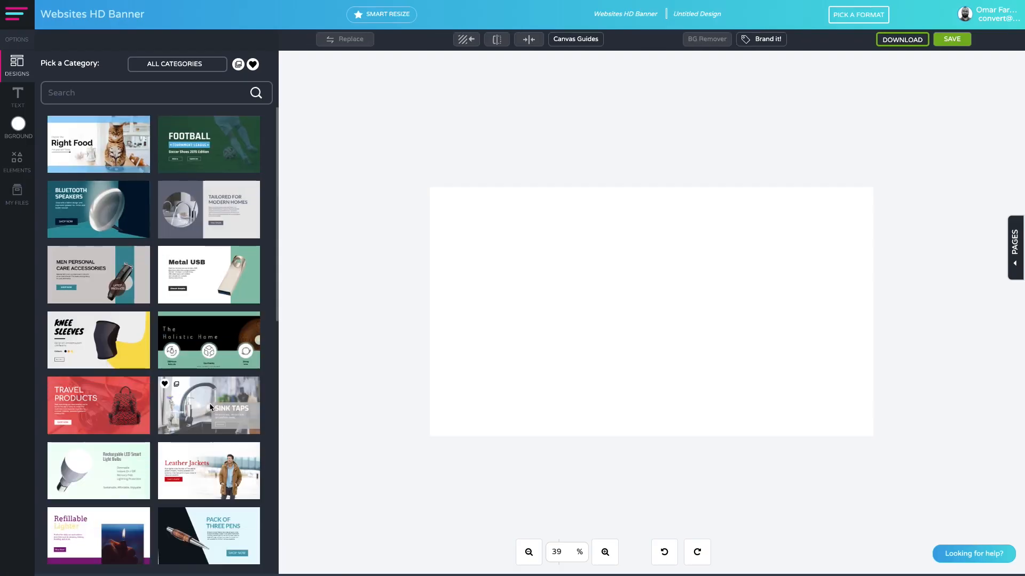
Browse the banner templates and filter them to the Electronics niche.
scroll(182, 356, down, 3)
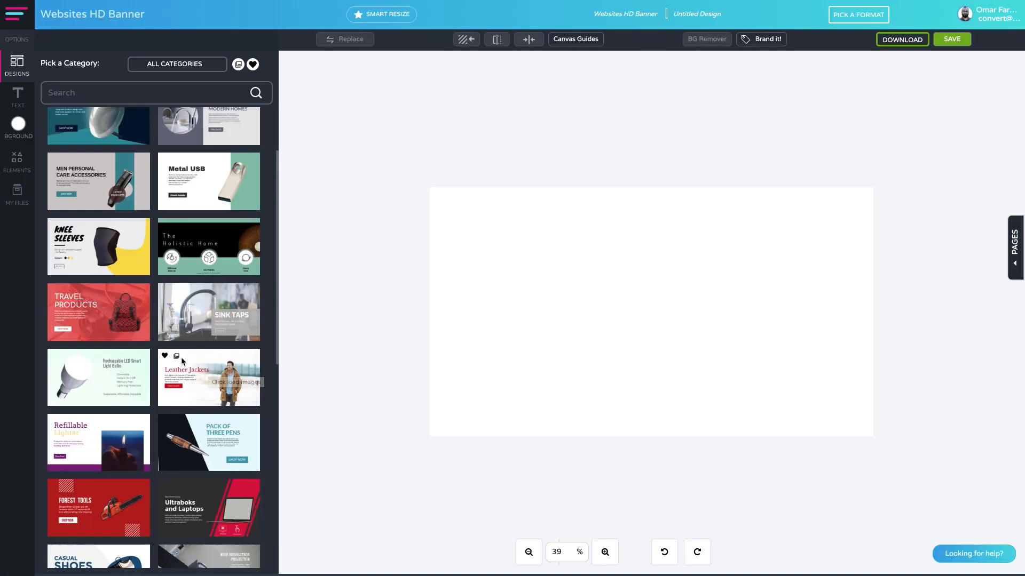
scroll(183, 361, down, 5)
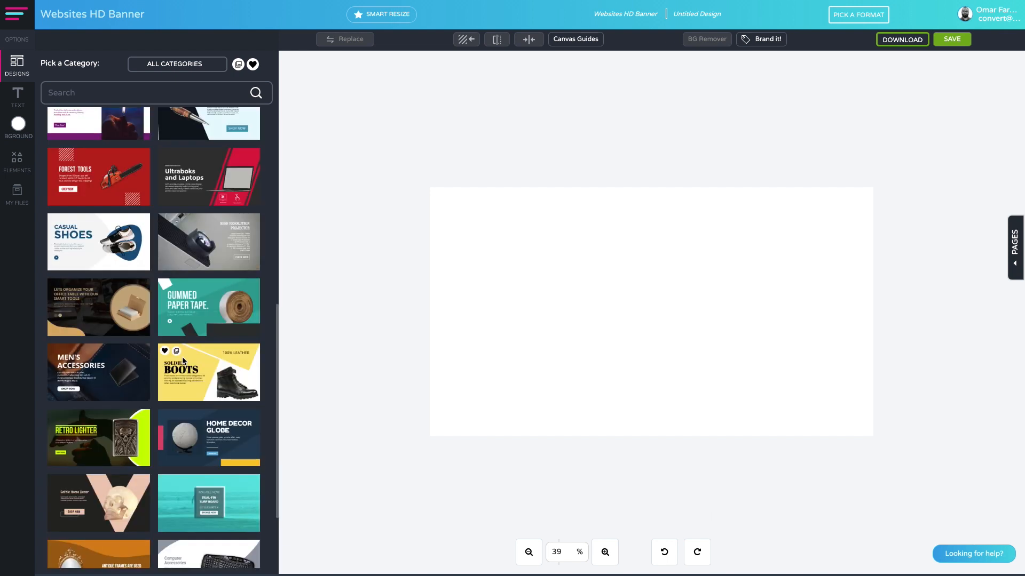
scroll(183, 361, down, 4)
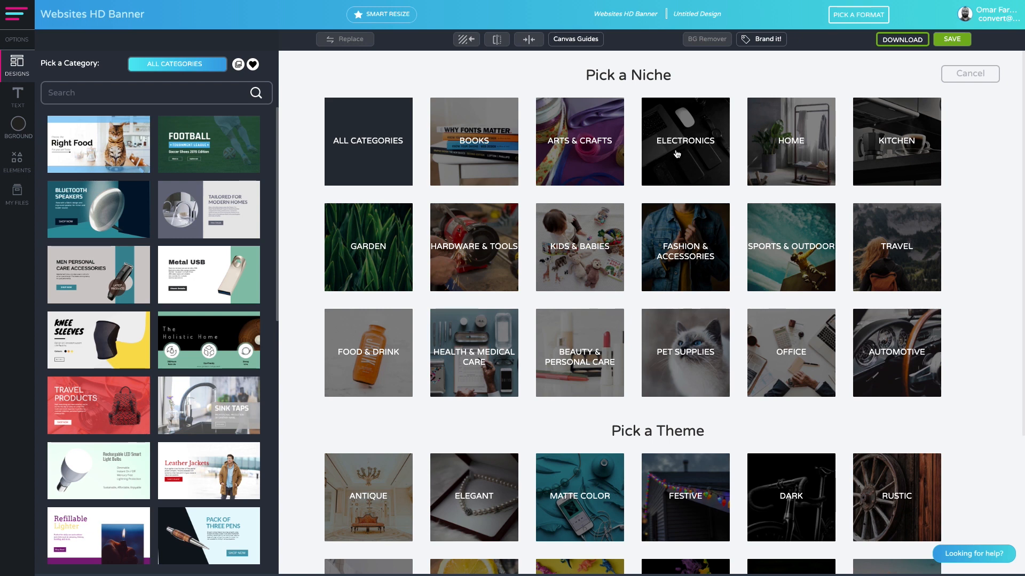
click(677, 154)
Load the Solar Power Bank template onto the canvas, replacing the current design.
scroll(188, 235, down, 5)
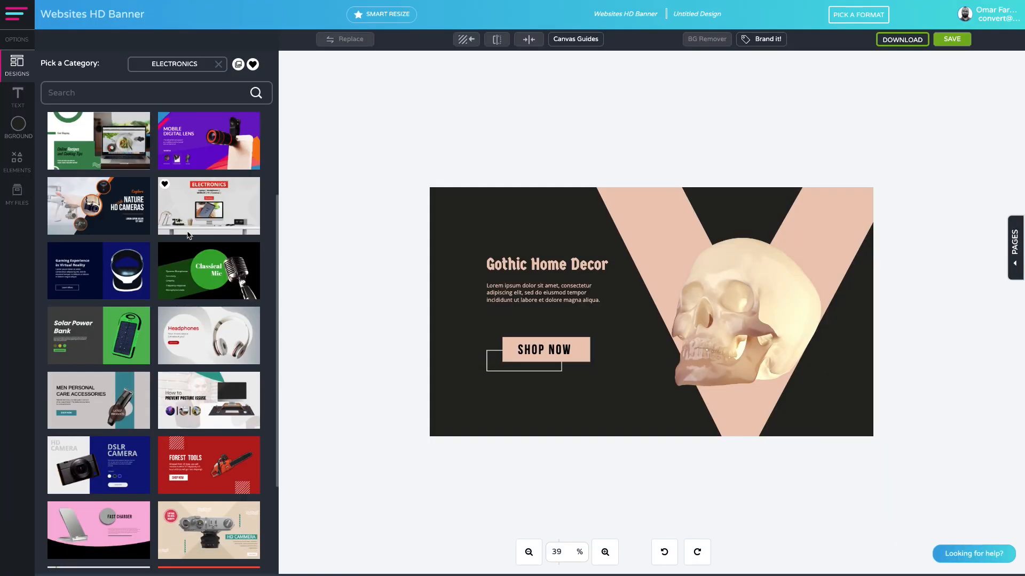
scroll(188, 235, down, 1)
click(106, 294)
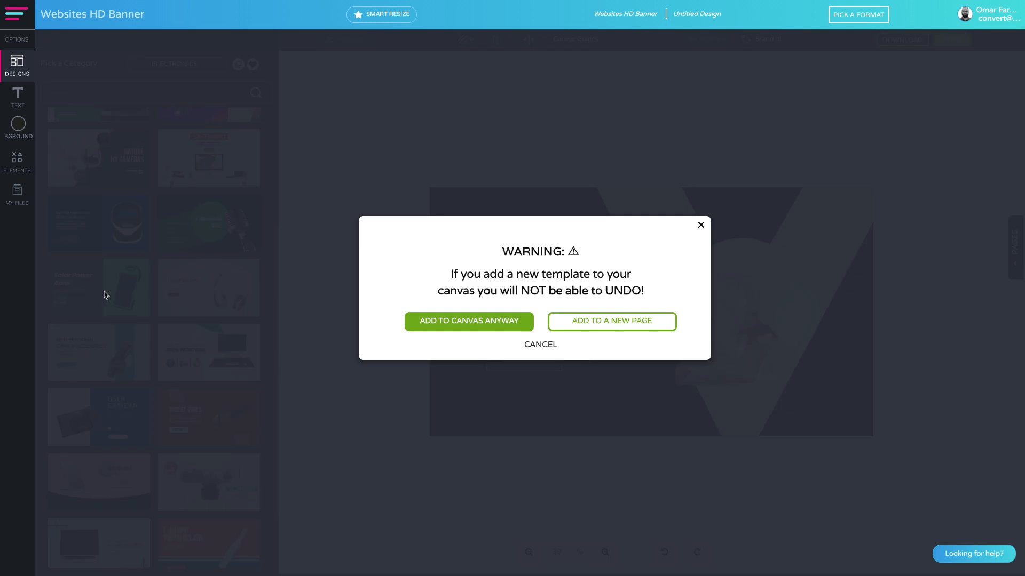
click(432, 323)
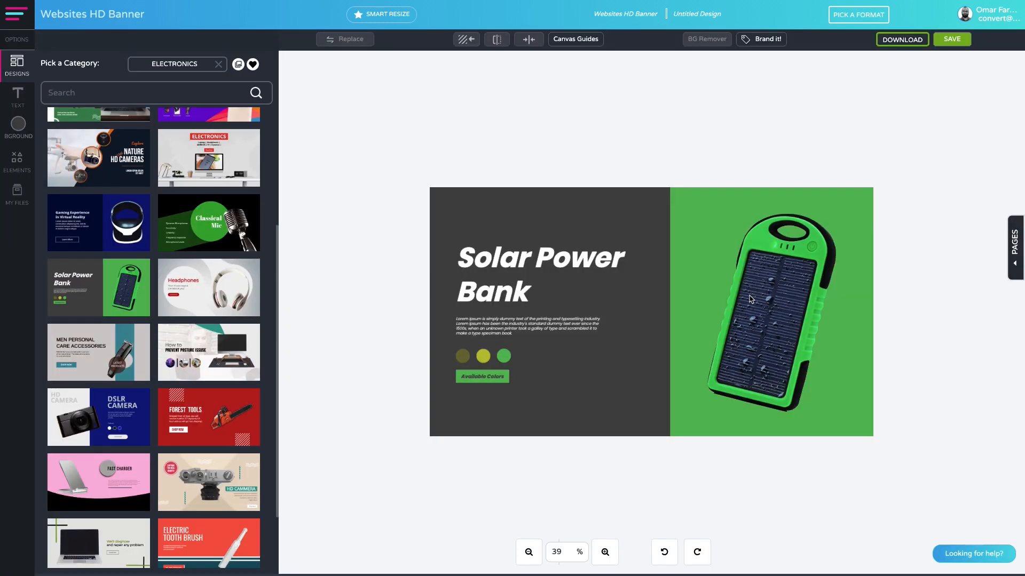
Replace the power bank picture with the dark wooden watch from the photo edits and enlarge it within the banner's right part.
click(607, 552)
click(802, 327)
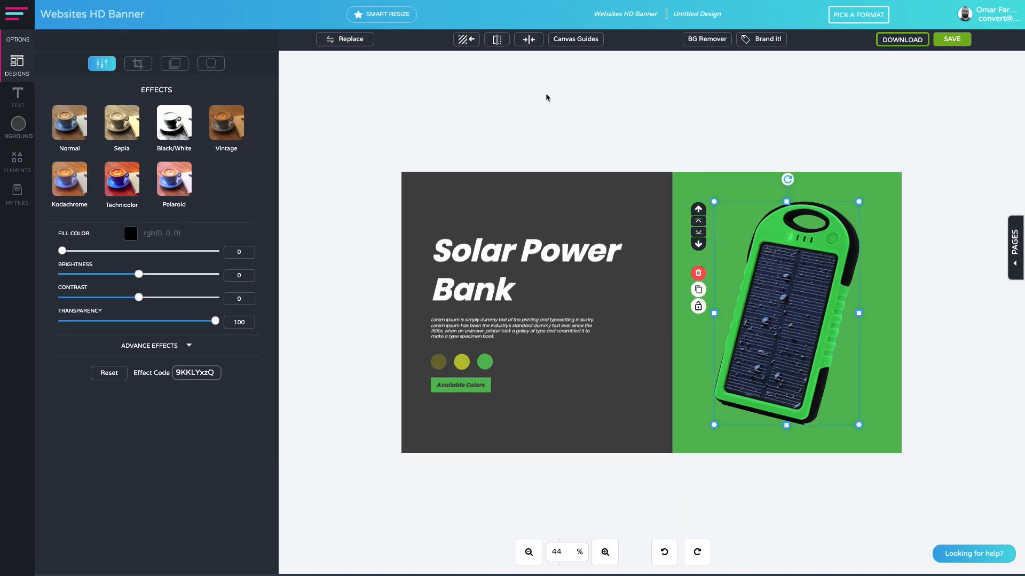
click(352, 39)
click(160, 173)
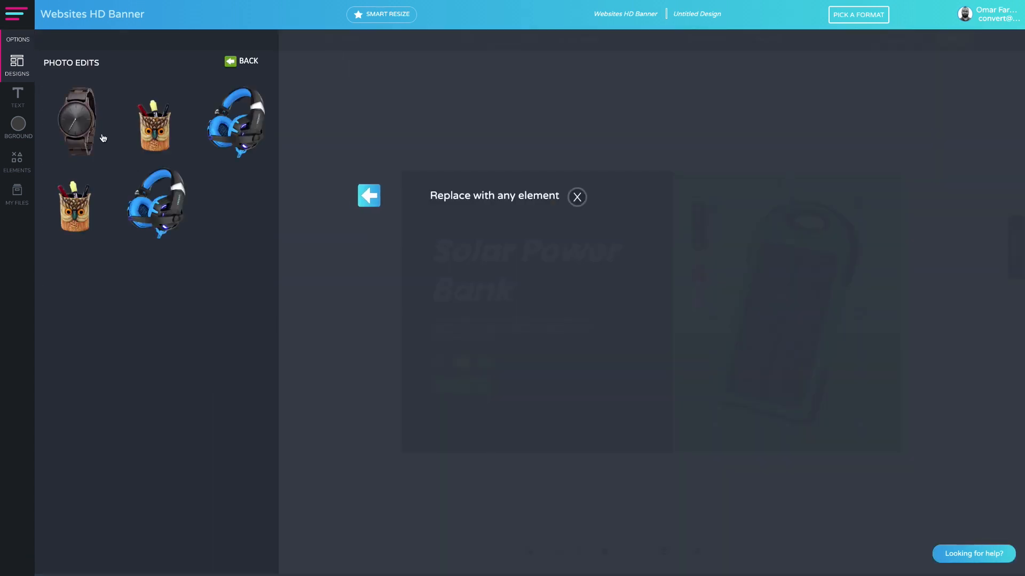
click(83, 127)
drag(859, 346, 819, 360)
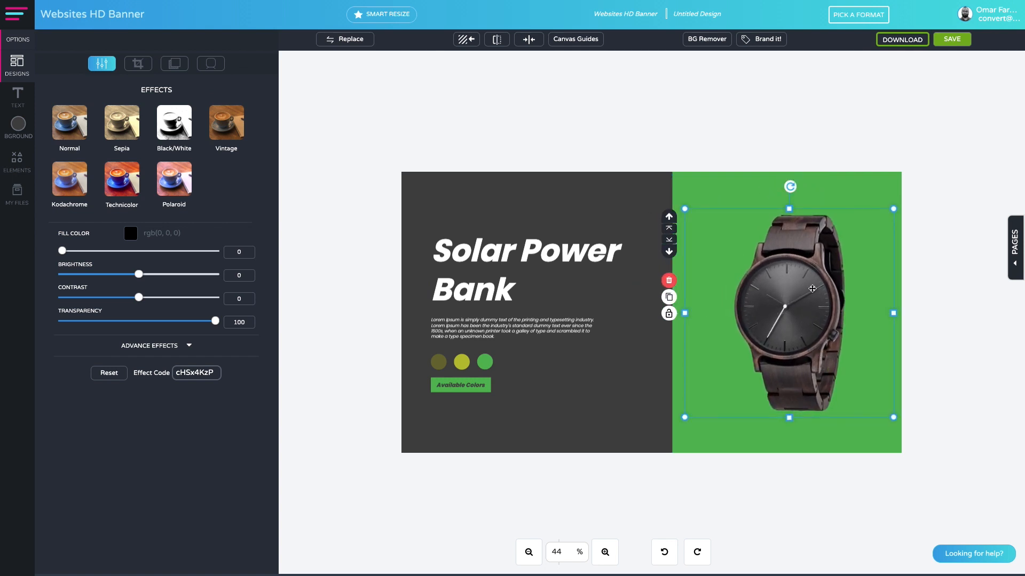
mouse_move(893, 208)
mouse_down()
mouse_move(910, 197)
mouse_move(889, 193)
mouse_up()
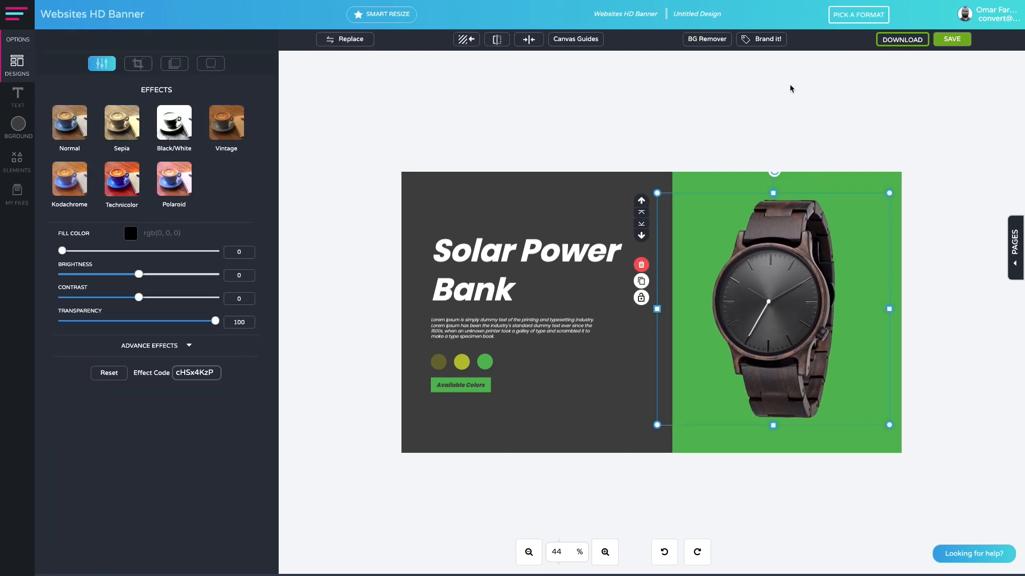
Recolor the whole template with the Audio Master 3000 brand, regenerating until the background is blue and the watch panel navy.
click(764, 42)
click(742, 119)
click(742, 121)
click(743, 121)
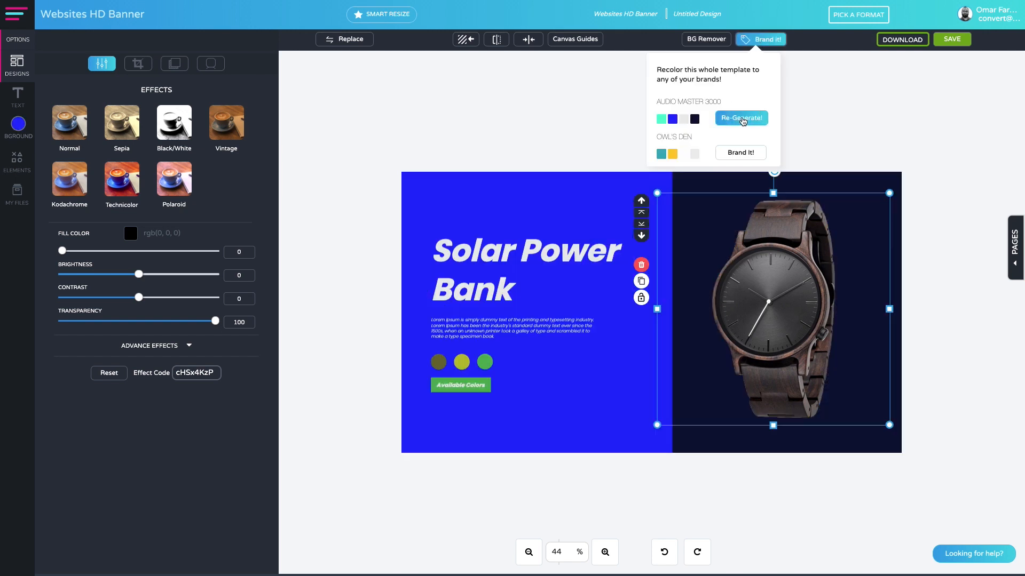
Try olive #6d6d33 and orange #e68b41 as the banner's background color.
click(480, 190)
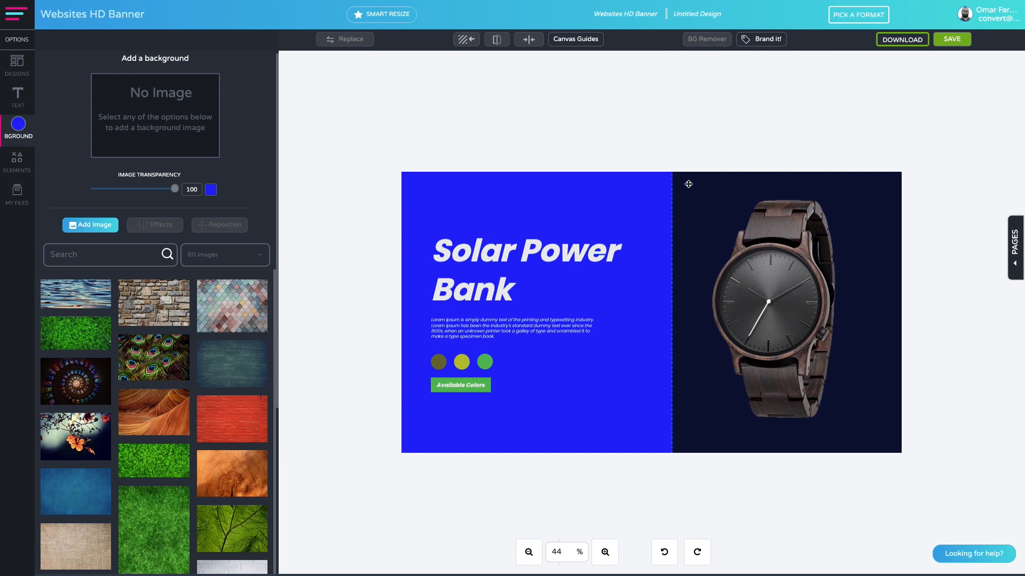
click(668, 190)
click(595, 193)
click(211, 190)
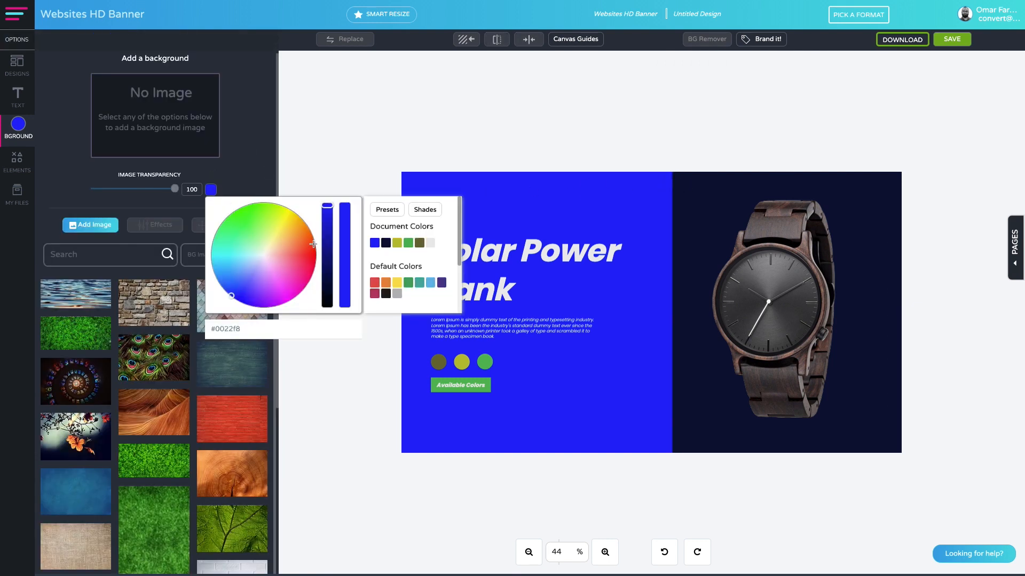
click(418, 244)
scroll(414, 286, down, 1)
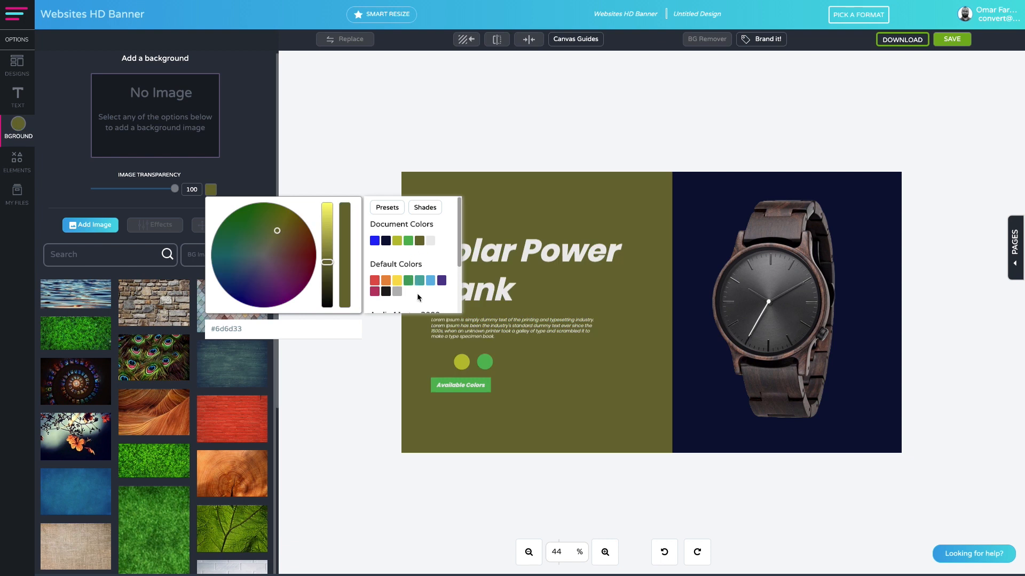
scroll(410, 286, down, 1)
scroll(398, 283, up, 2)
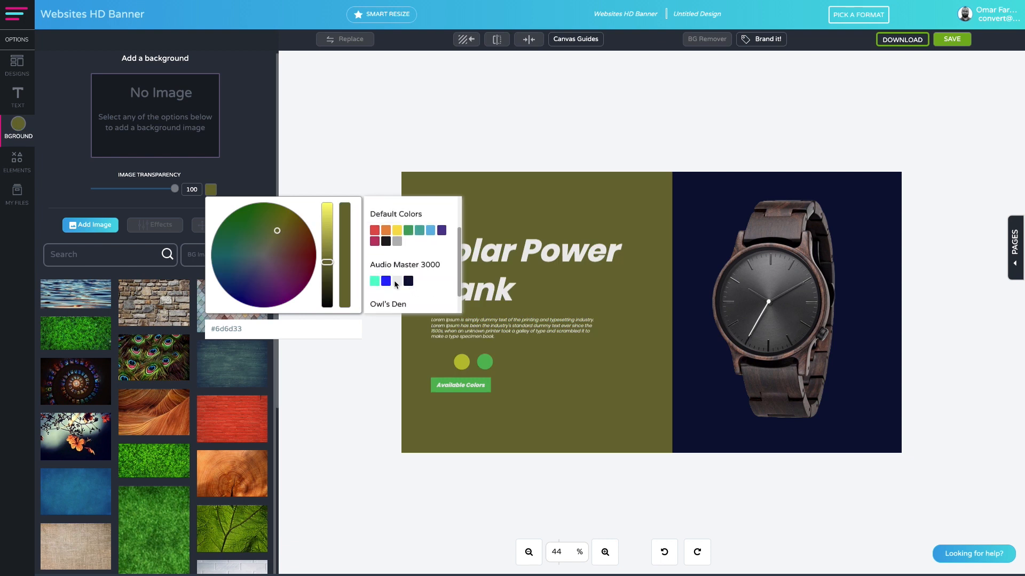
click(386, 258)
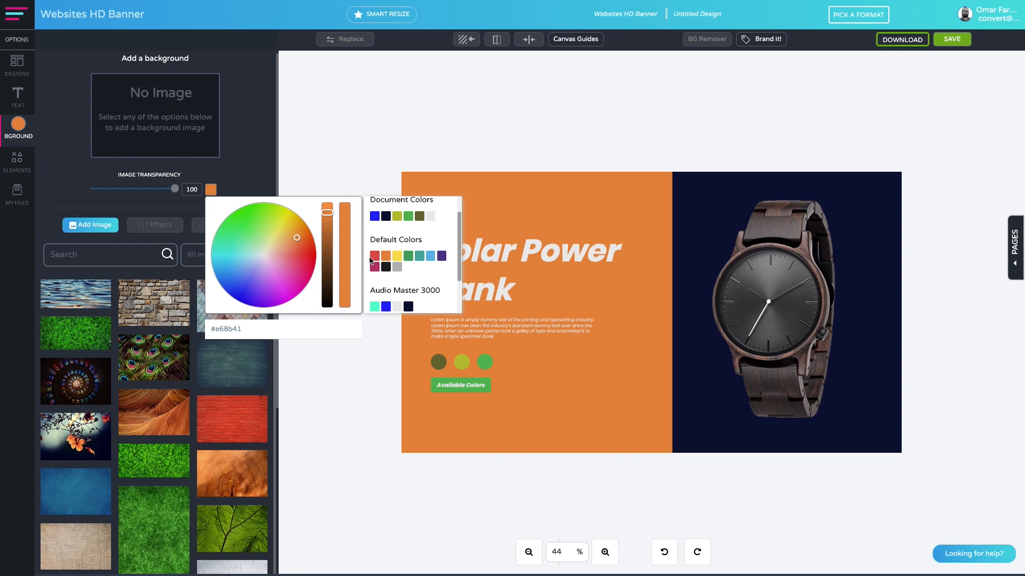
Set the banner's background color to a dark warm grey, #7f7974.
drag(327, 259, 327, 256)
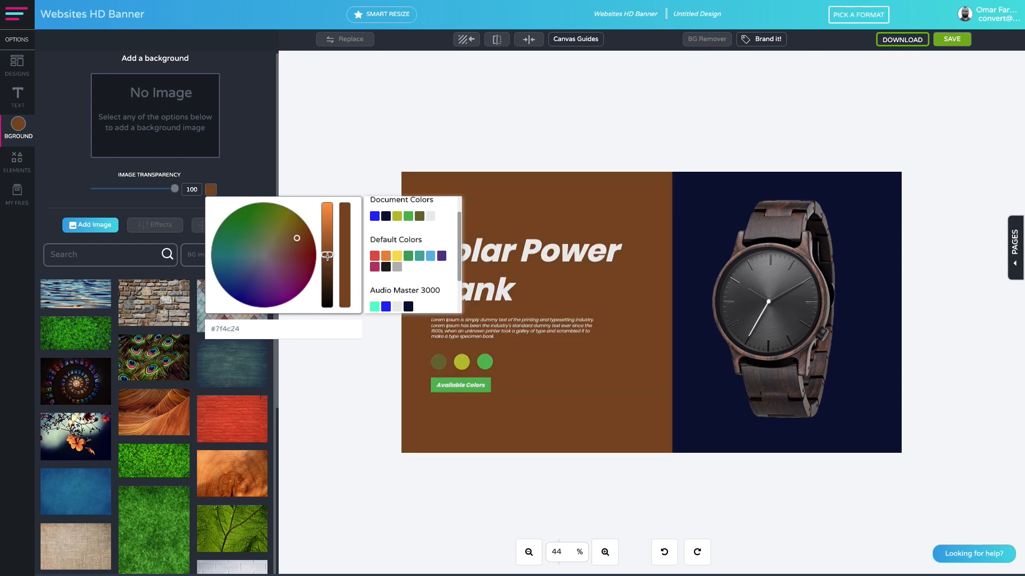
click(262, 256)
click(266, 263)
click(261, 256)
click(264, 253)
click(267, 252)
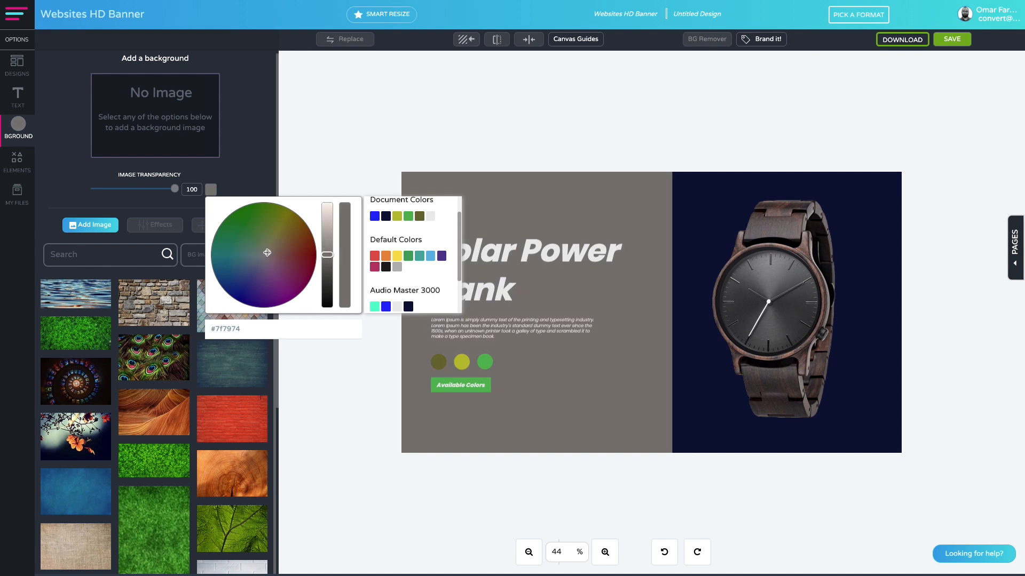
Change the shape behind the watch to the default black color.
click(732, 174)
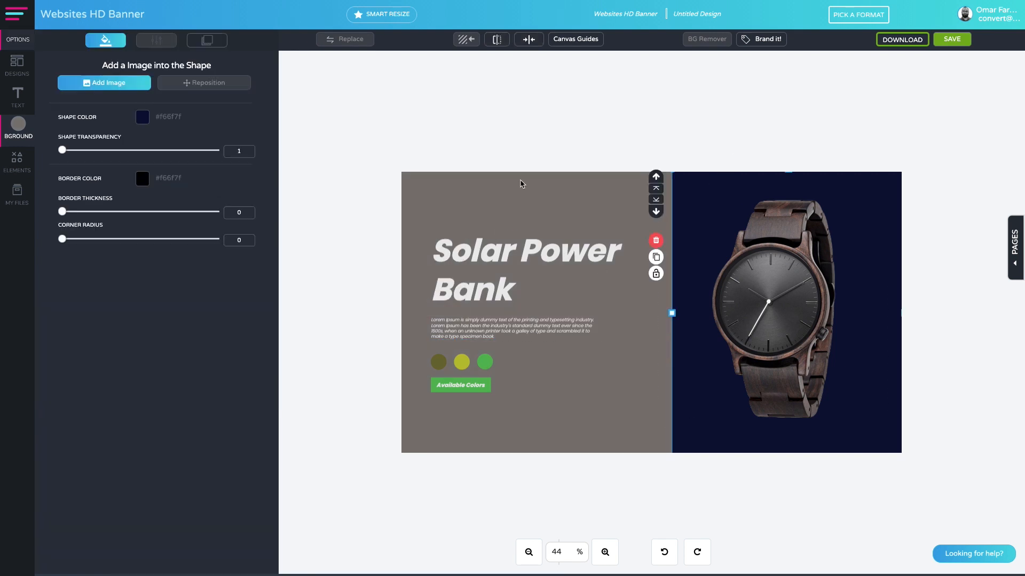
click(143, 117)
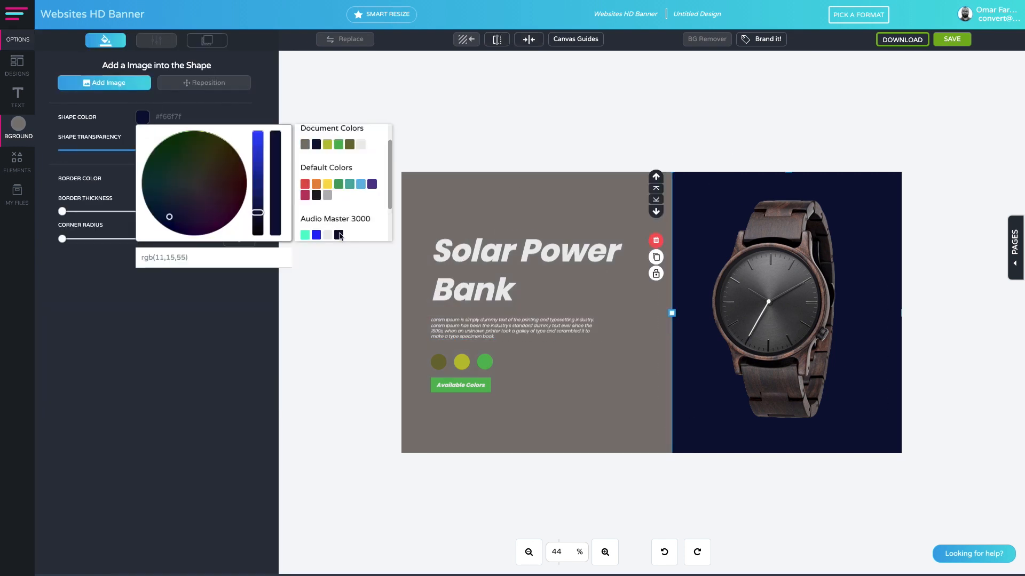
click(315, 195)
click(472, 136)
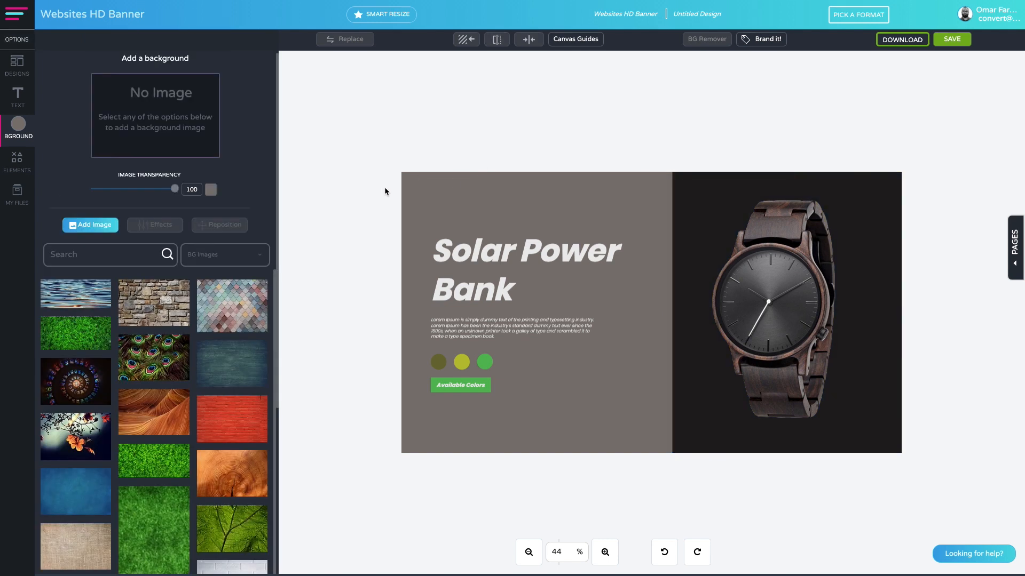
Ungroup the Solar Power Bank title from the paragraph below it.
click(453, 245)
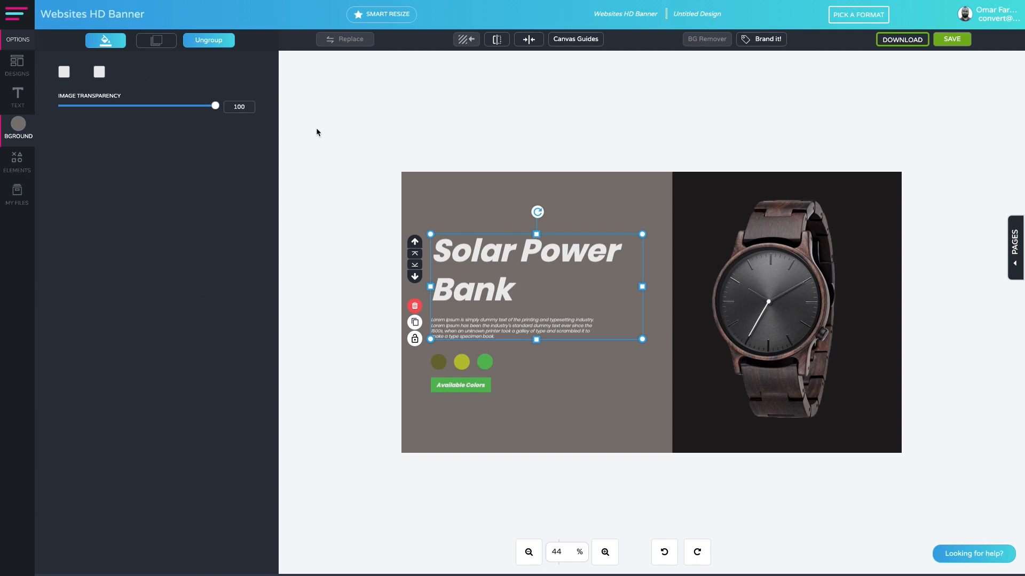
click(206, 45)
click(372, 179)
Replace the banner title with "Luxury Oak Watches", placing "Watches" on a second line.
double_click(496, 250)
drag(524, 291, 431, 246)
text(Lu)
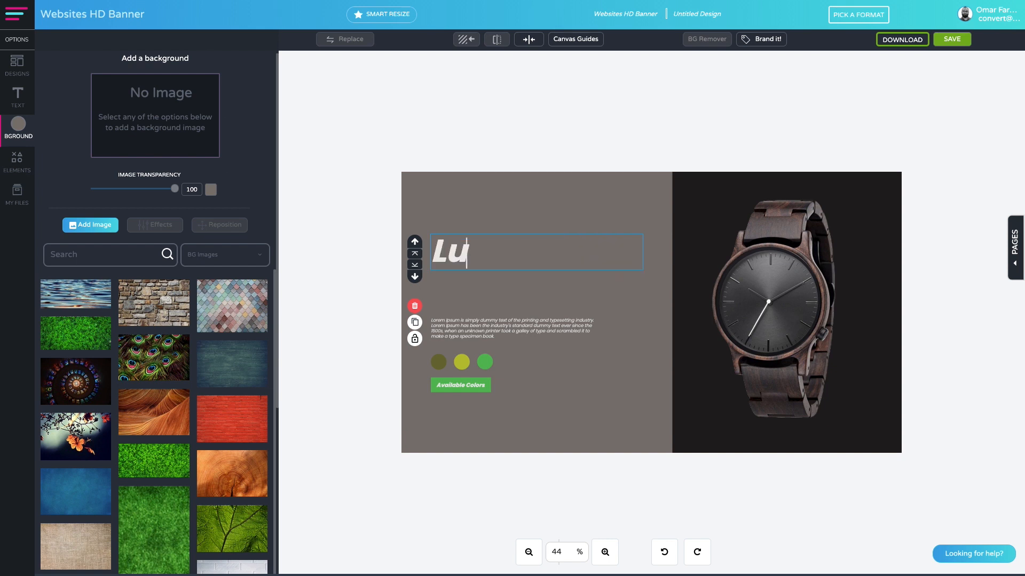
text(xurt)
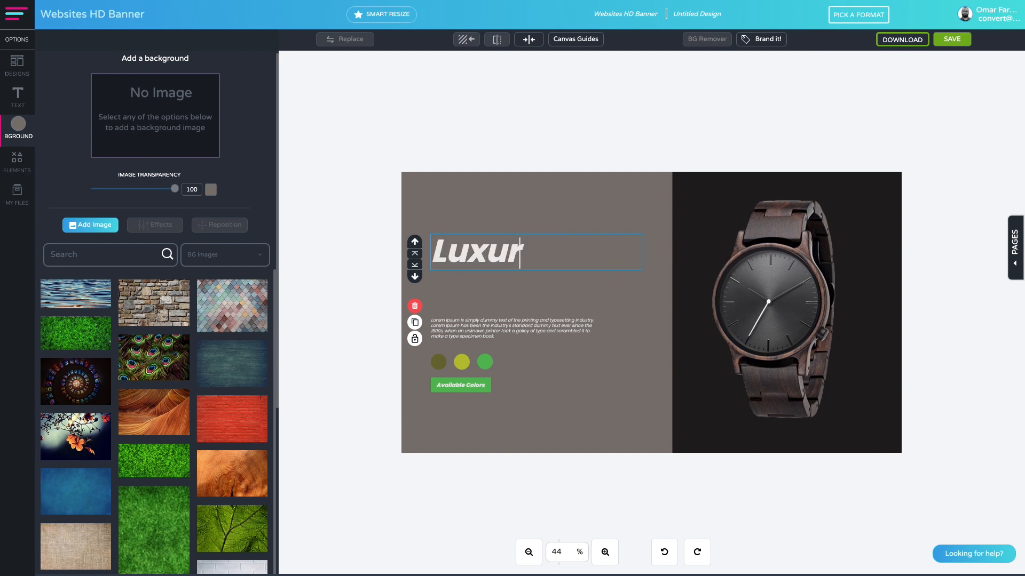
key(BackSpace)
text(y Oak)
key(Return)
text(Watches)
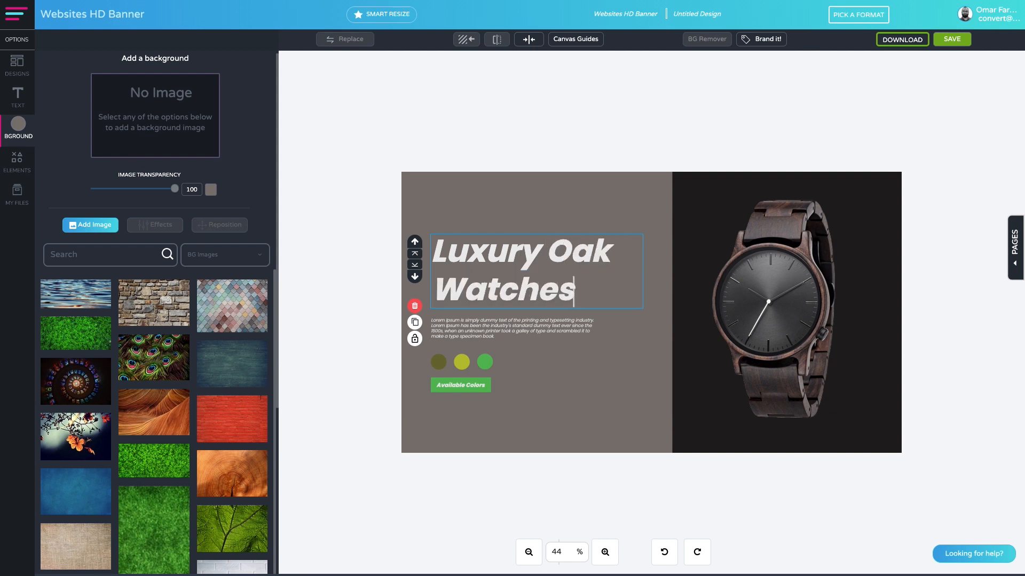
Delete the three color circles and enlarge the Available Colors button to fill the space below the paragraph.
click(474, 329)
click(474, 367)
click(380, 411)
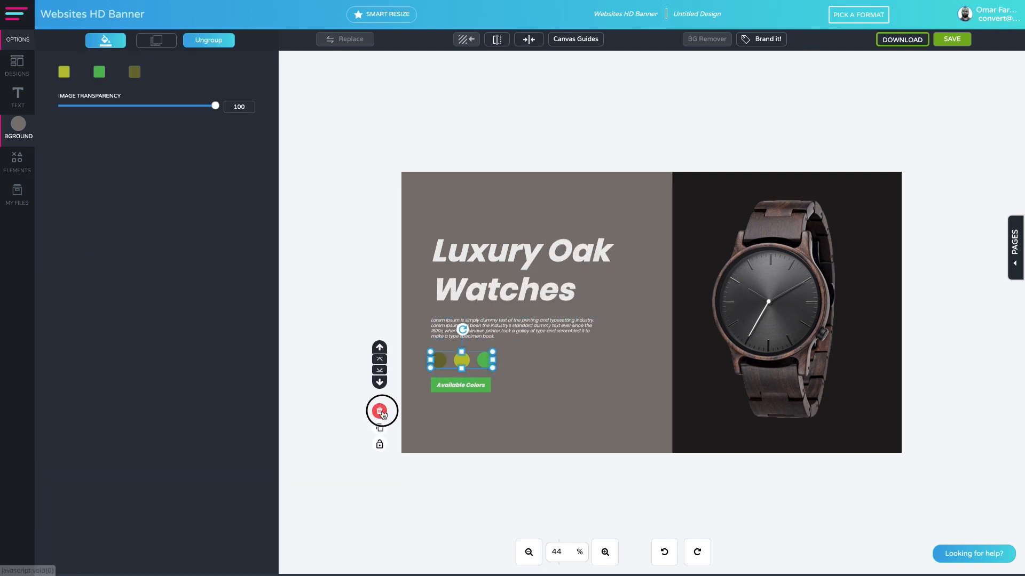
click(467, 384)
drag(553, 400, 548, 386)
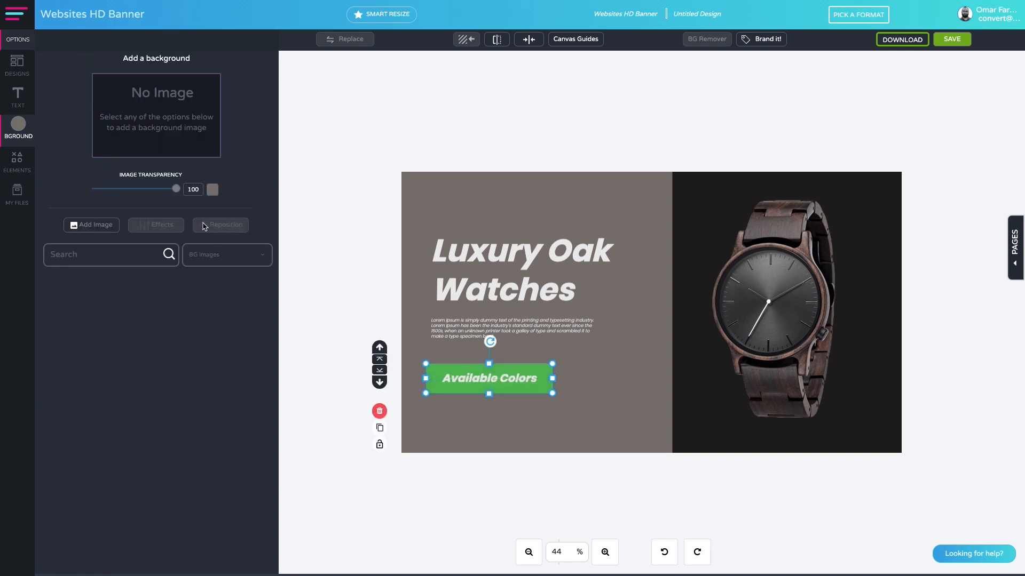
Round the Available Colors button shape with a corner radius of 35 and center its label on it.
drag(65, 241, 98, 241)
click(565, 380)
click(548, 369)
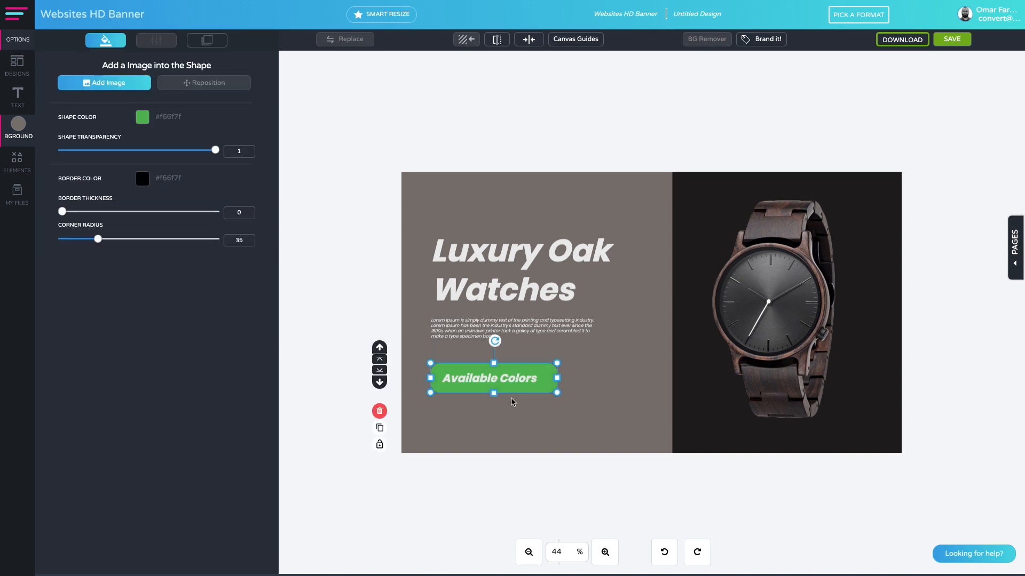
drag(471, 381, 475, 381)
Set the button shape's color to the light grey document color #ececec.
click(528, 367)
click(142, 116)
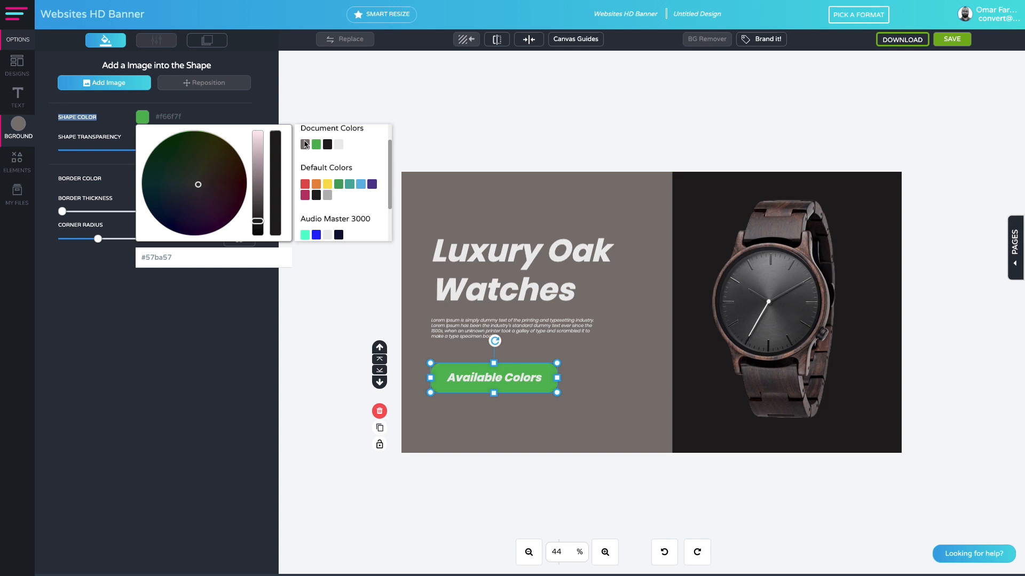
click(339, 146)
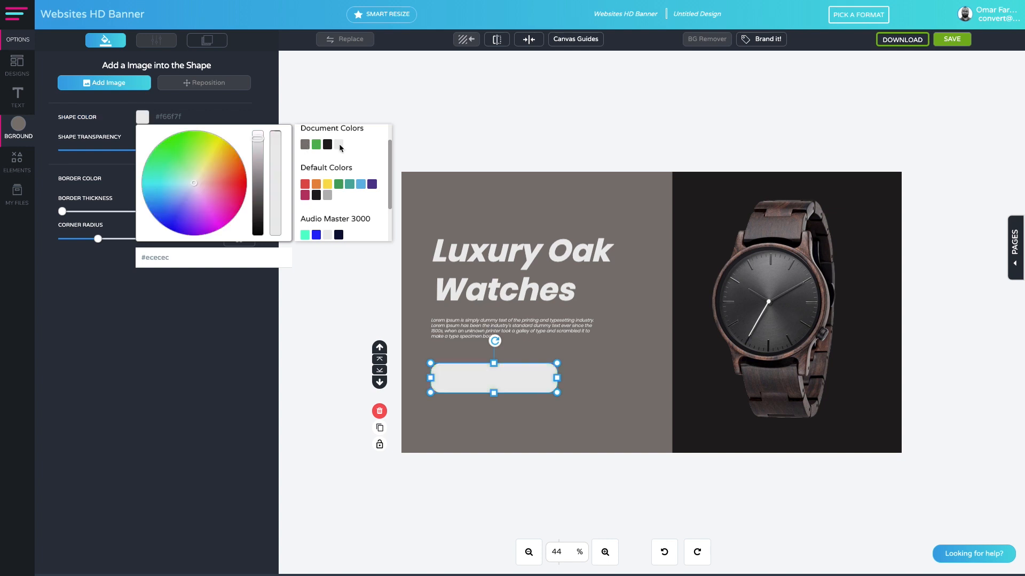
click(338, 390)
Change the button label's text color to the black document color.
click(521, 376)
click(65, 119)
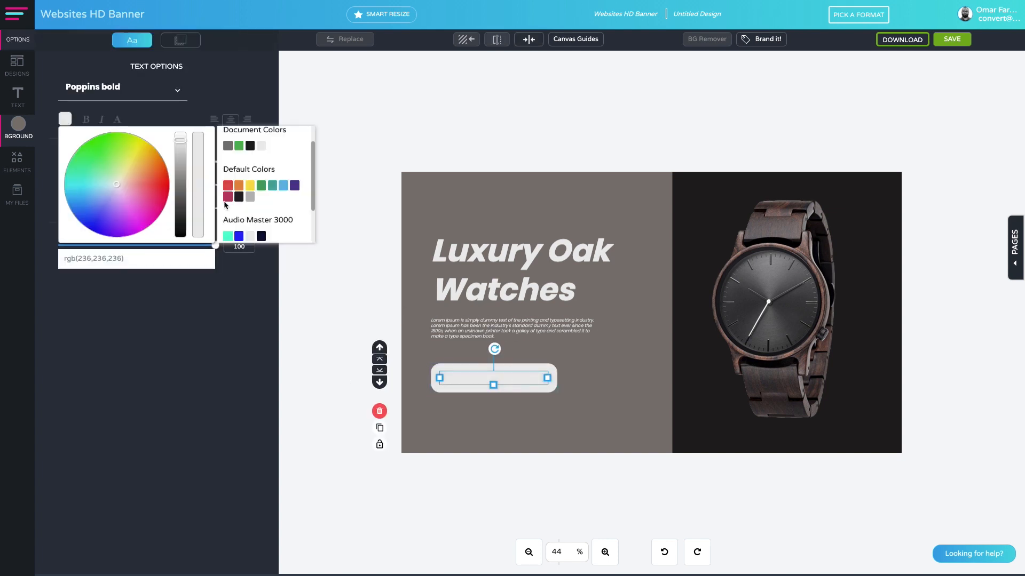
click(261, 145)
click(283, 409)
Replace the button label with "SHOP NOW".
double_click(481, 378)
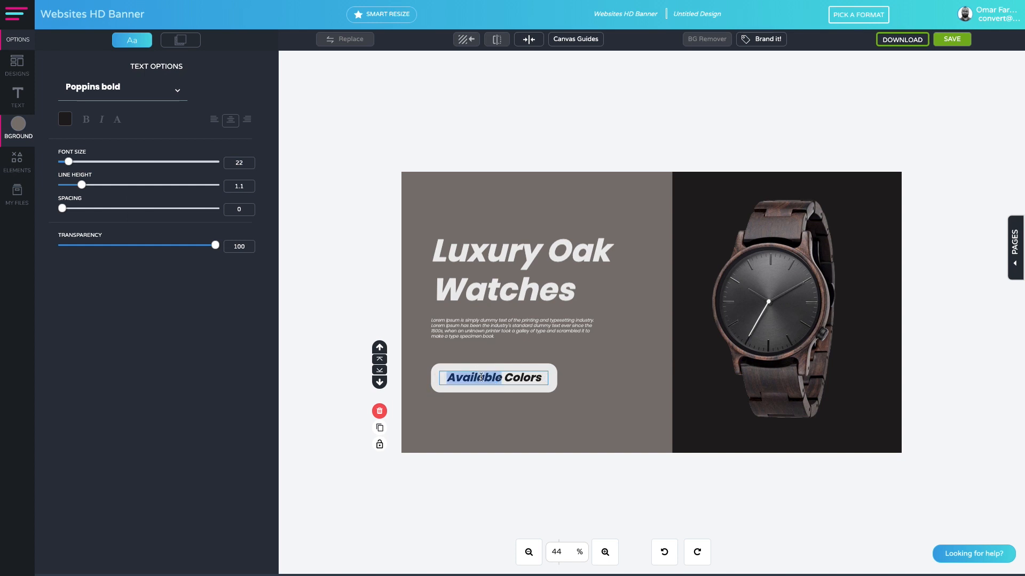
key(ctrl+a)
text(BUY NOW!)
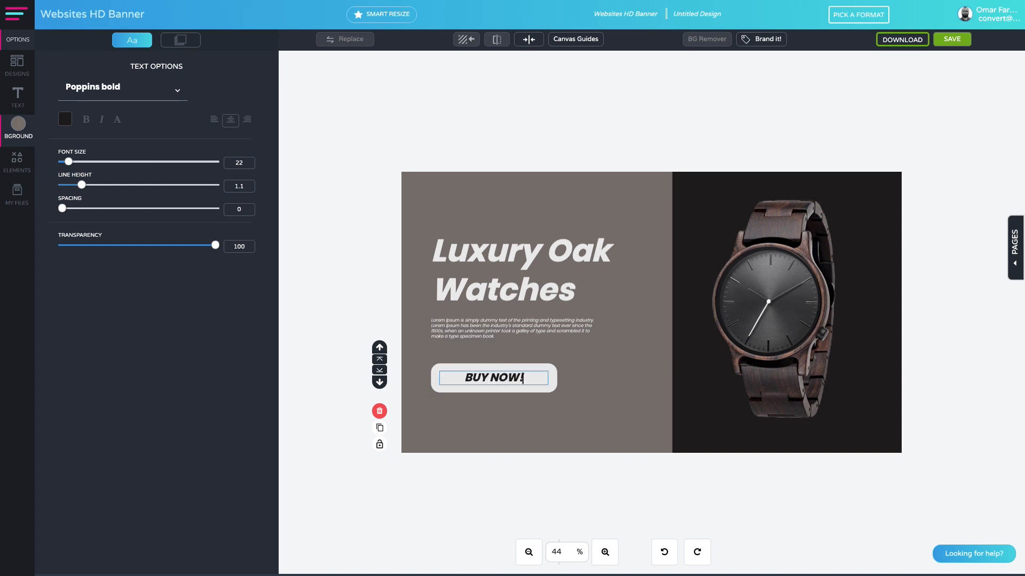
key(ctrl+a)
text(SHOP NOW)
click(599, 227)
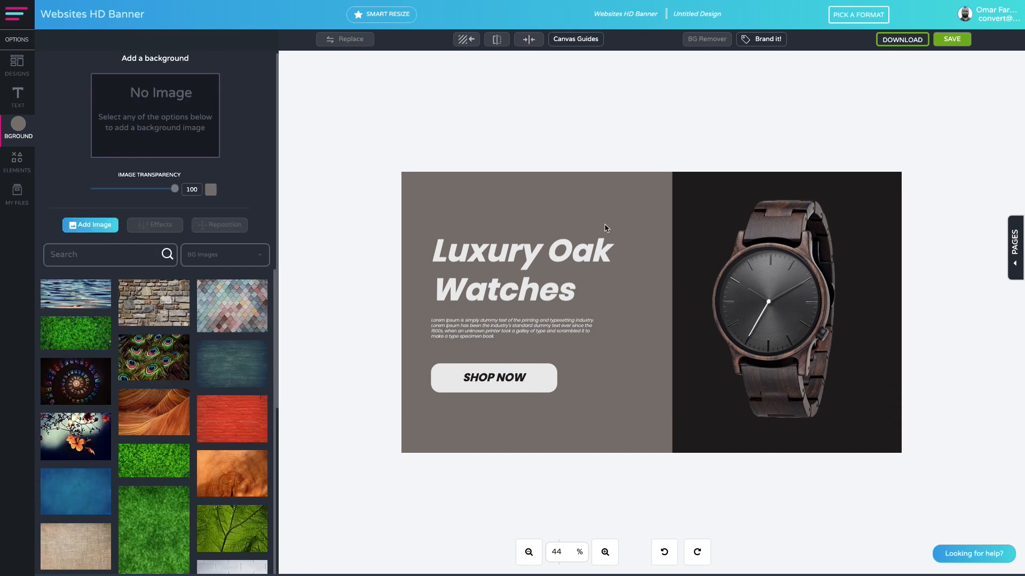
Scale down the title, paragraph and button together and center them in the brown area beside the watch.
drag(620, 227, 480, 398)
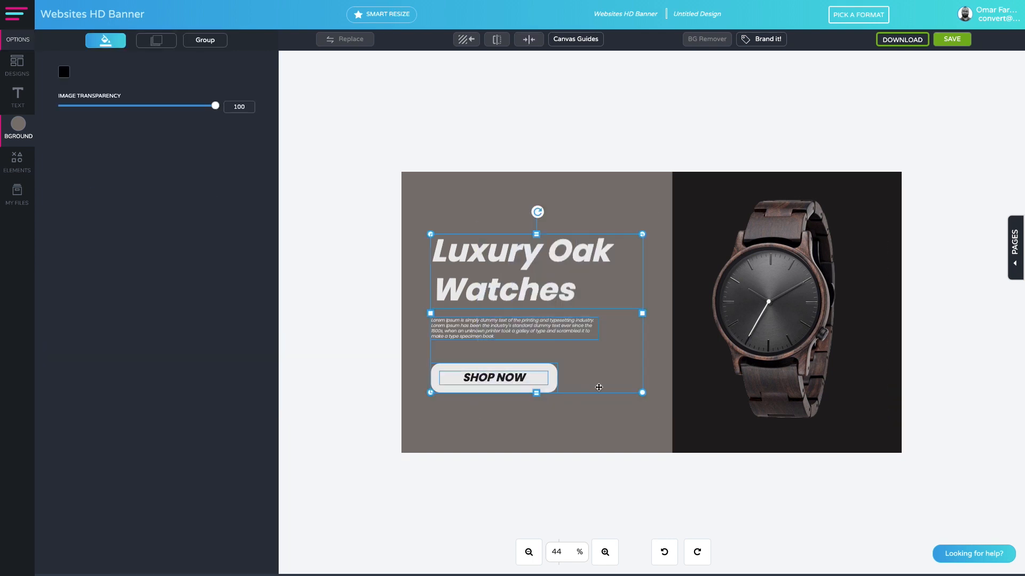
drag(640, 389, 613, 381)
drag(516, 283, 537, 282)
click(543, 400)
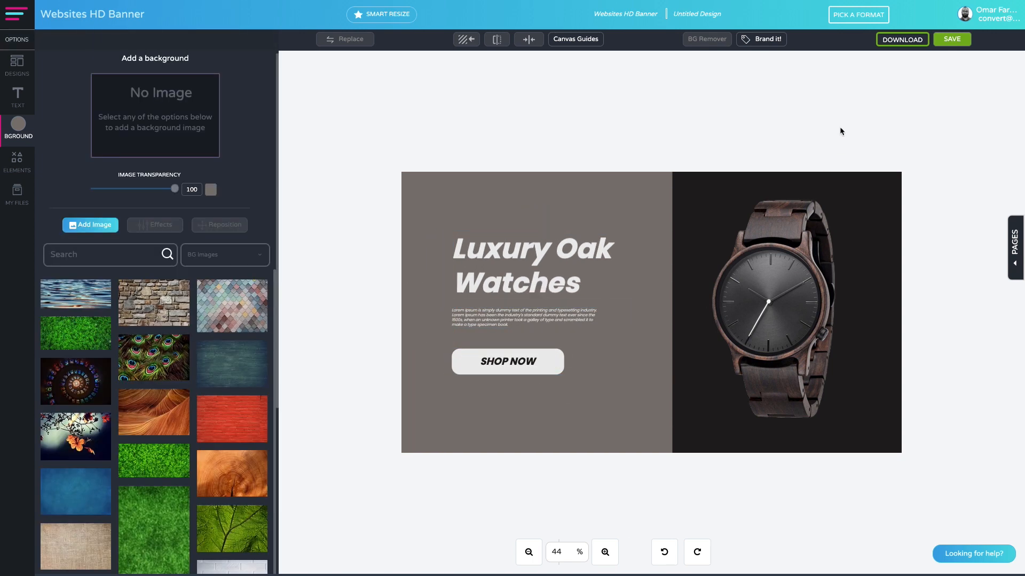
Download the finished banner as a High Res JPG.
click(913, 39)
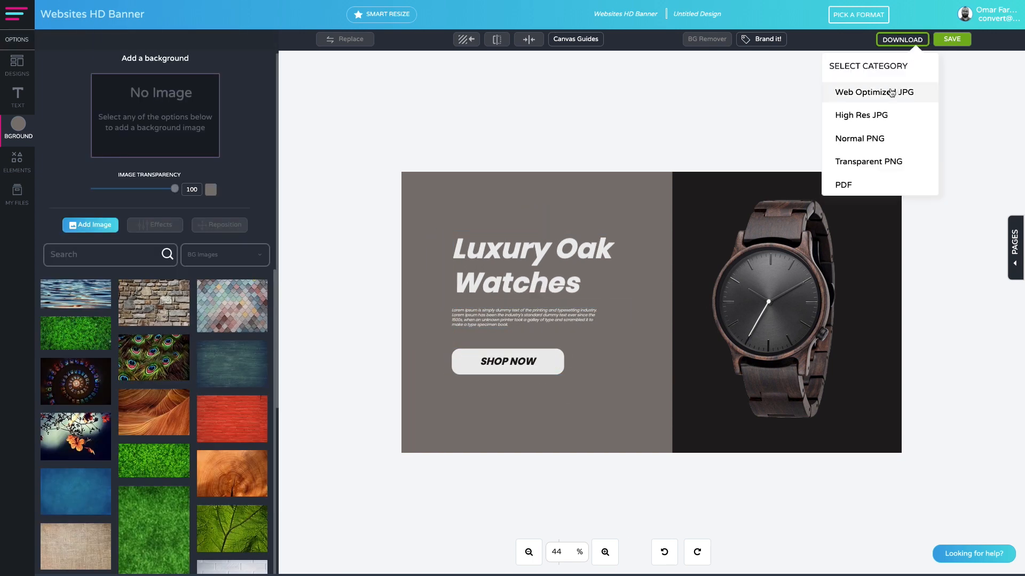
click(861, 118)
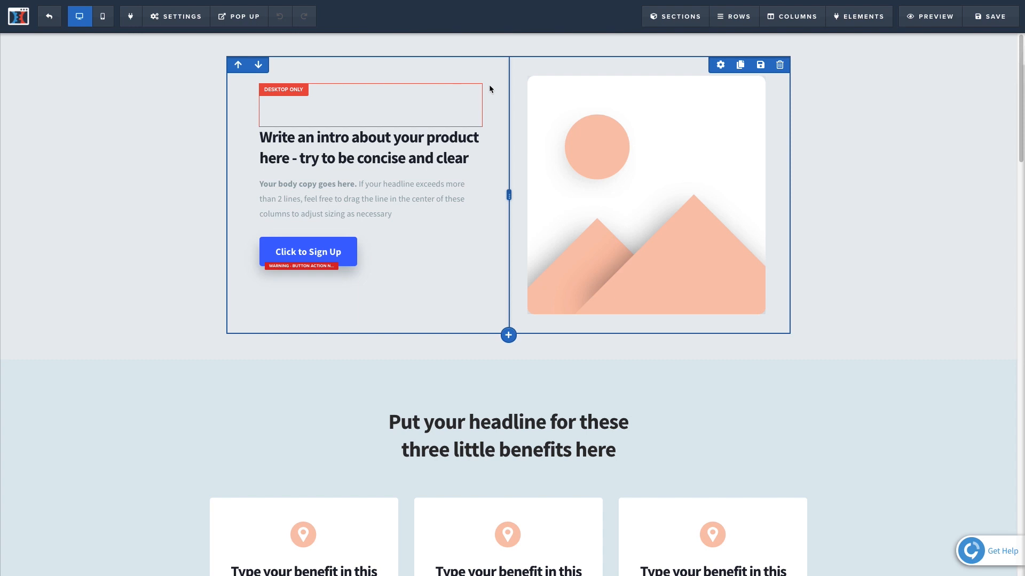
In the ClickFunnels page editor, delete the intro headline, body copy, sign-up button and placeholder image from the first two-column row.
click(478, 158)
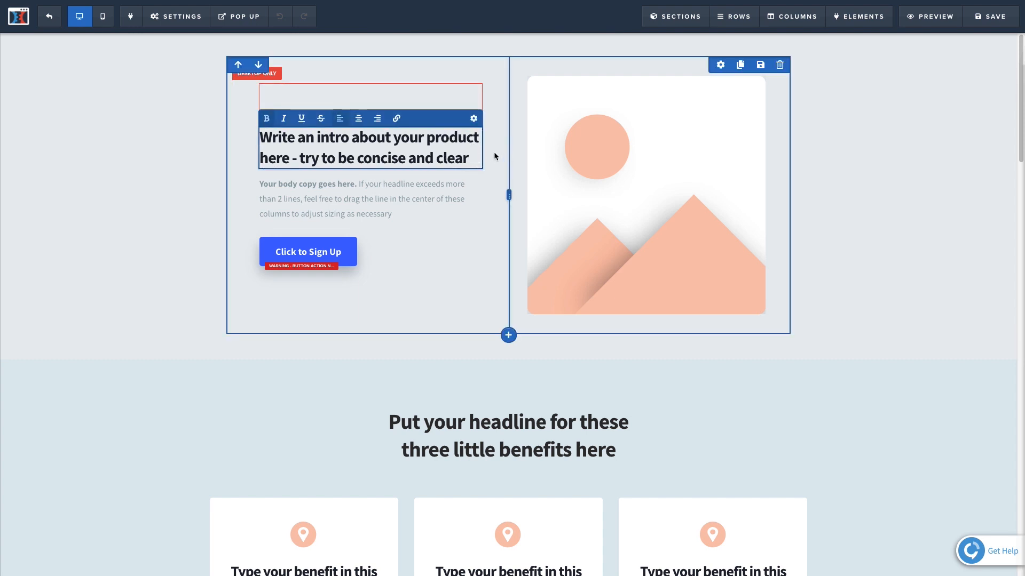
click(472, 120)
click(589, 65)
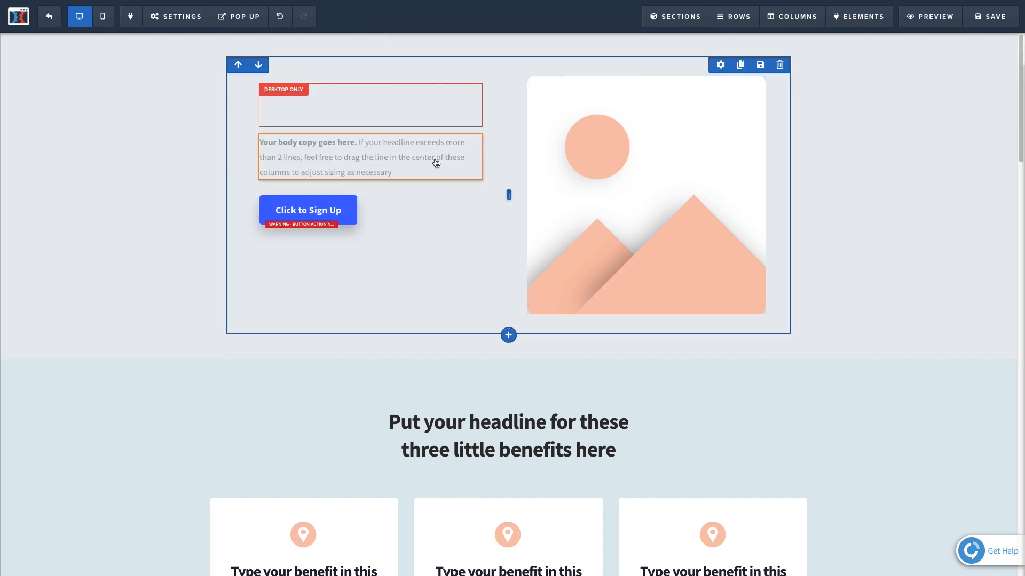
click(472, 128)
click(618, 67)
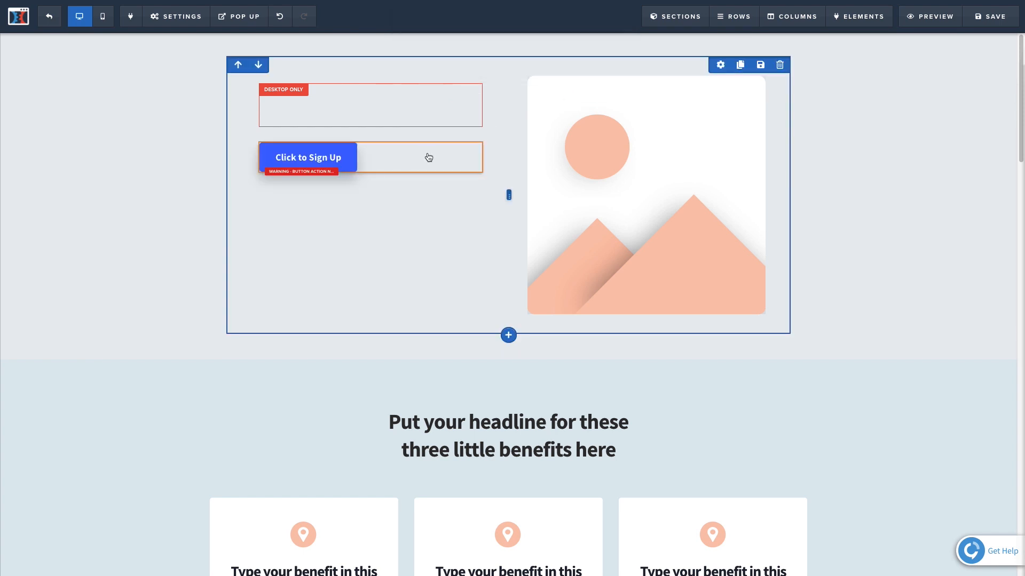
click(472, 135)
click(607, 64)
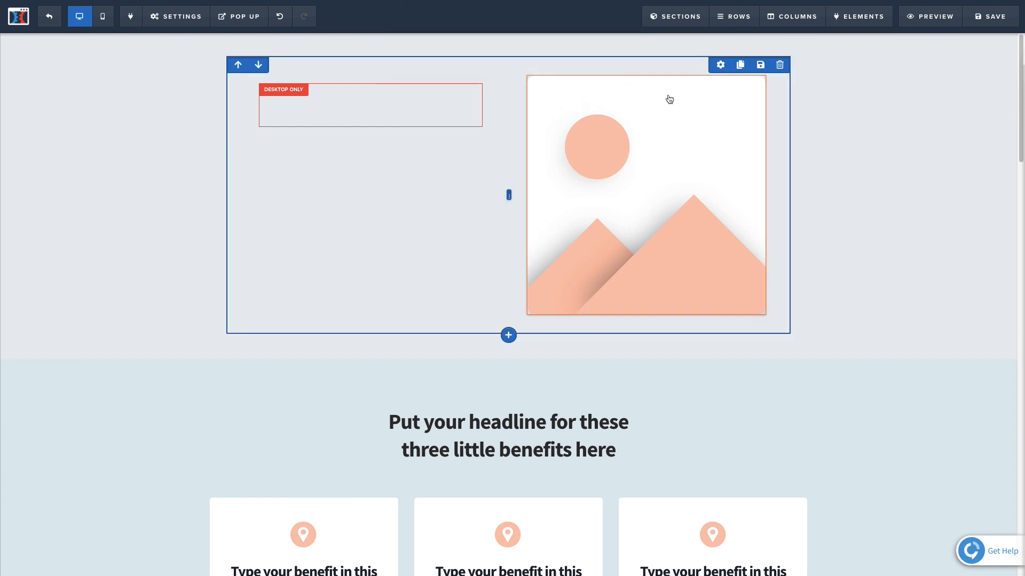
click(755, 70)
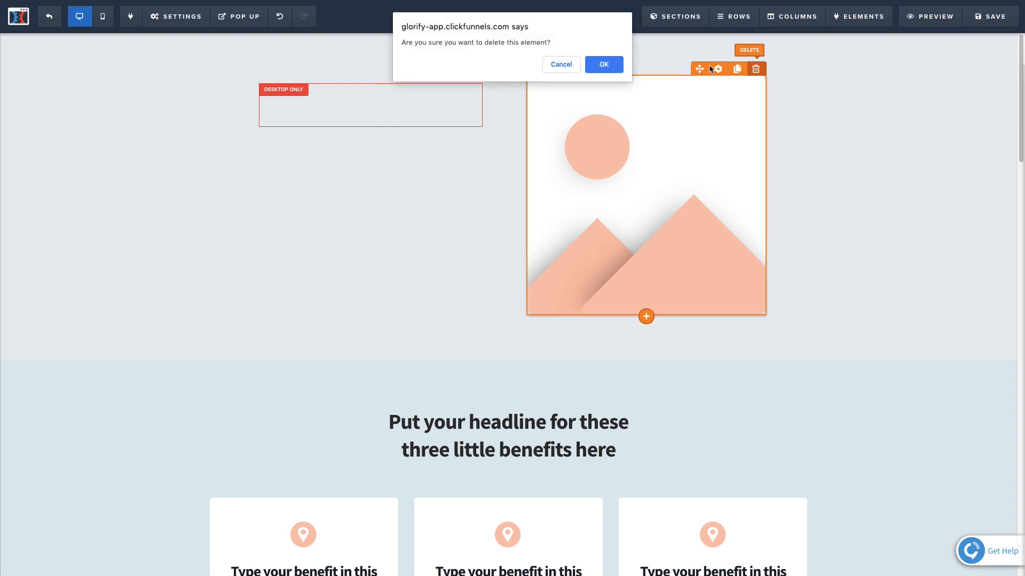
click(603, 65)
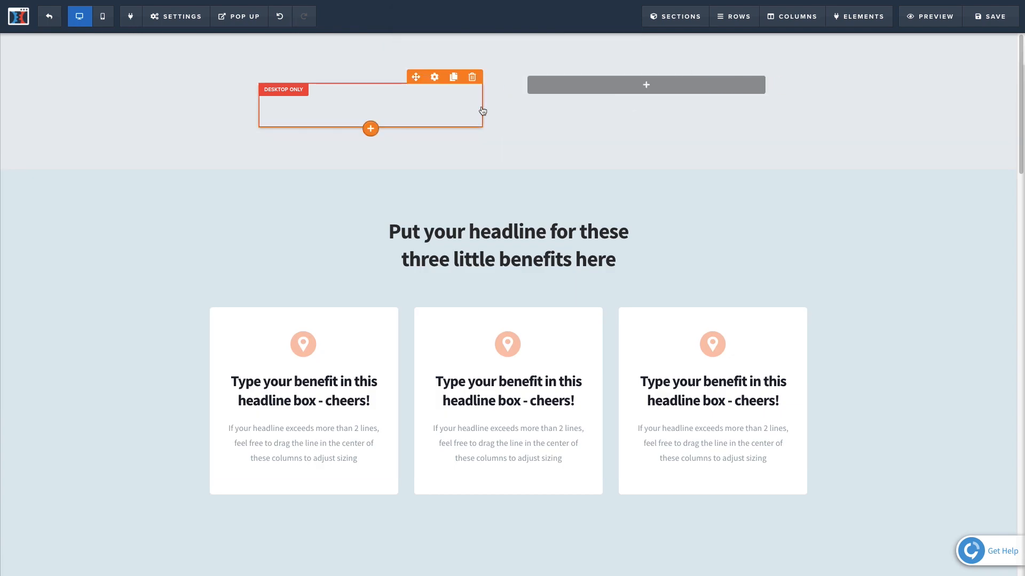
Add a one-column row to the first section and move it above the emptied two-column row.
click(508, 144)
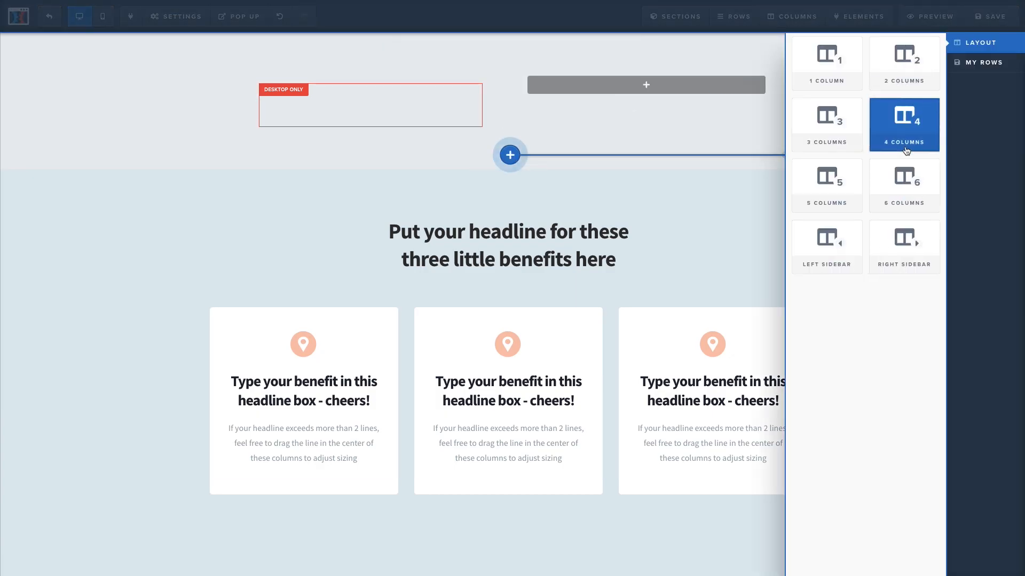
click(840, 75)
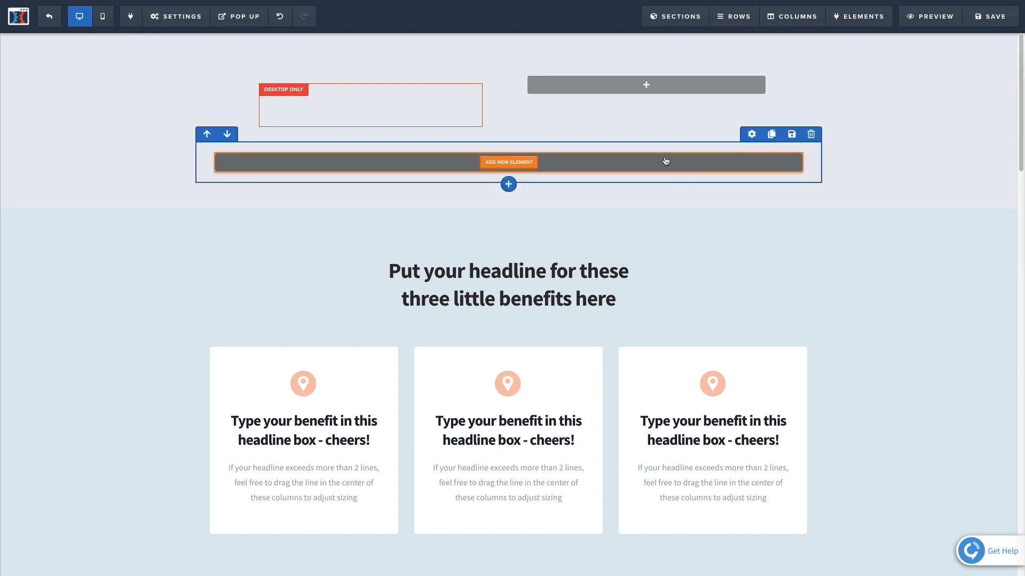
click(226, 134)
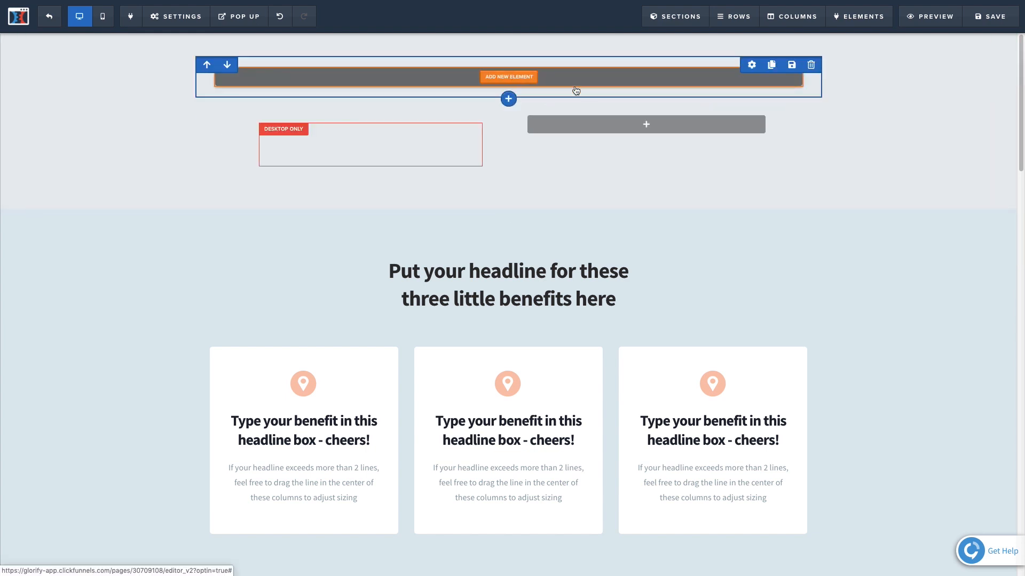
Add a headline element to the new one-column row and replace its text with "LW Watches".
click(529, 80)
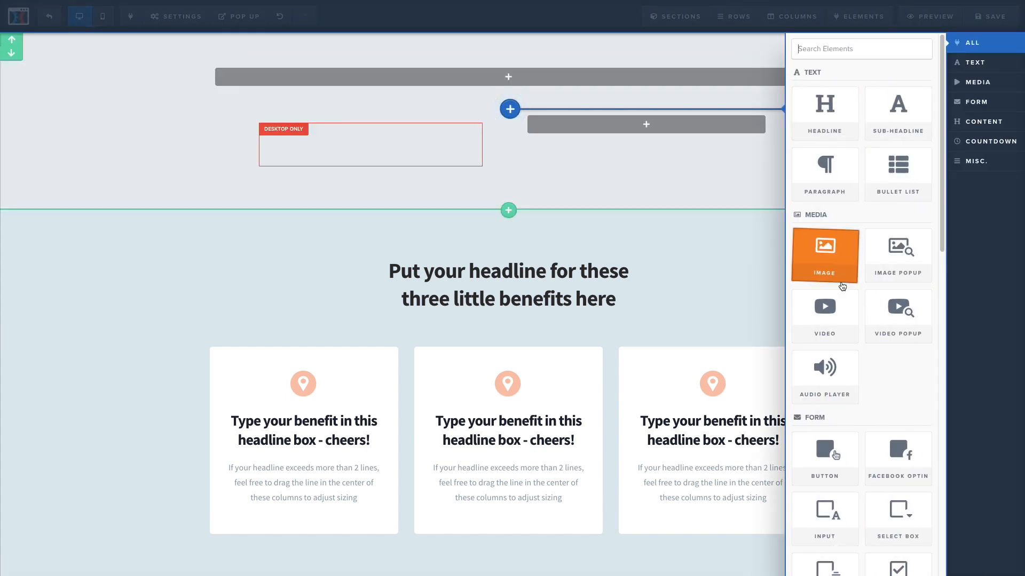
click(834, 121)
click(512, 86)
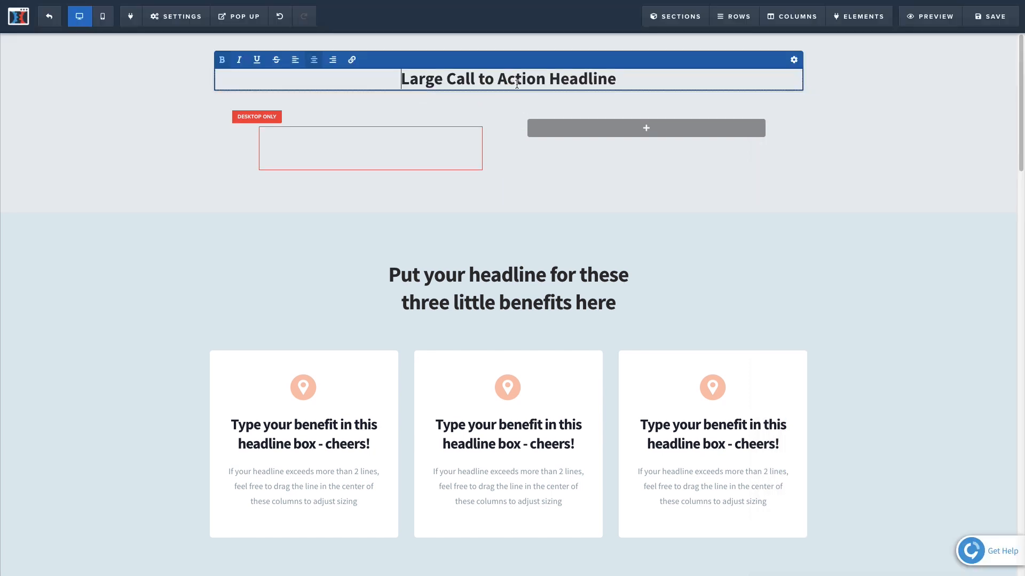
triple_click(517, 84)
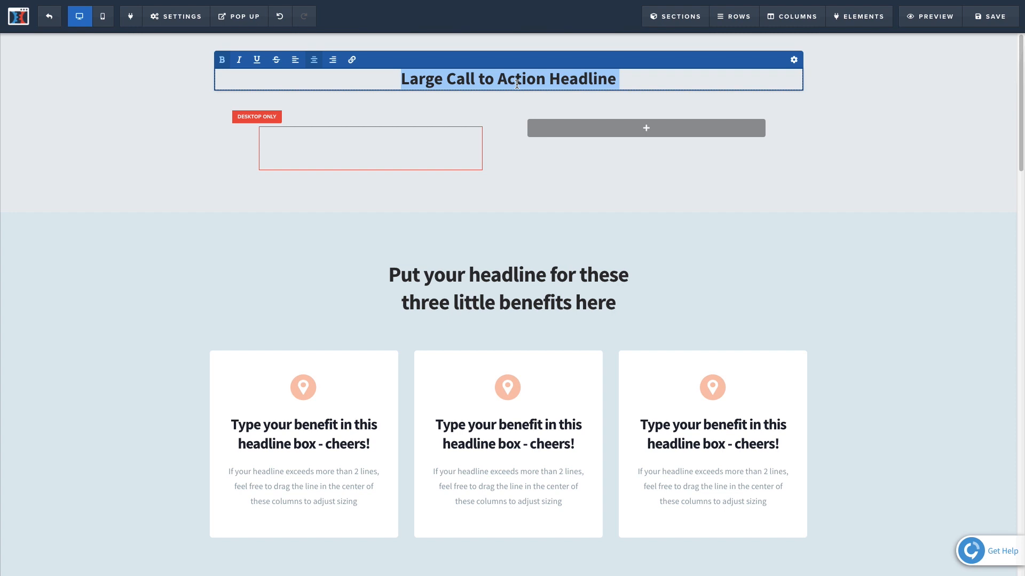
text(LW Wath)
key(BackSpace)
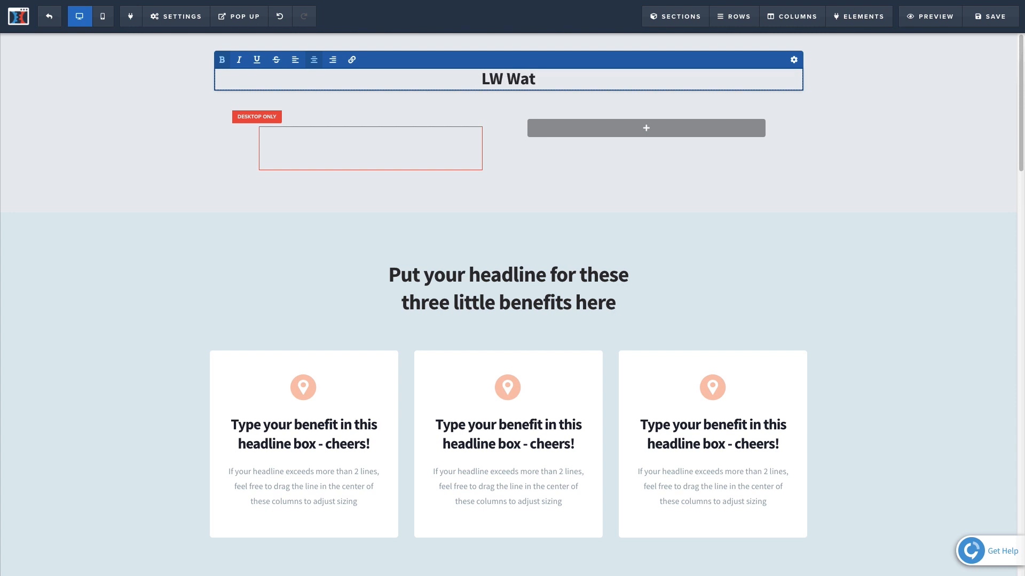
text(ches)
Left-align the "LW Watches" headline and set its font to Fjalla One.
key(ctrl+a)
click(295, 60)
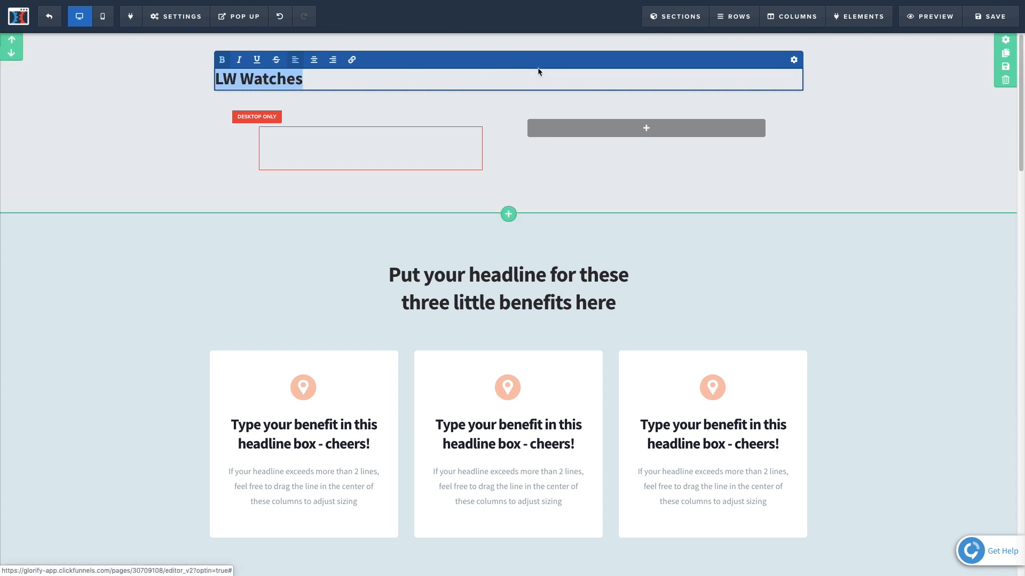
click(795, 68)
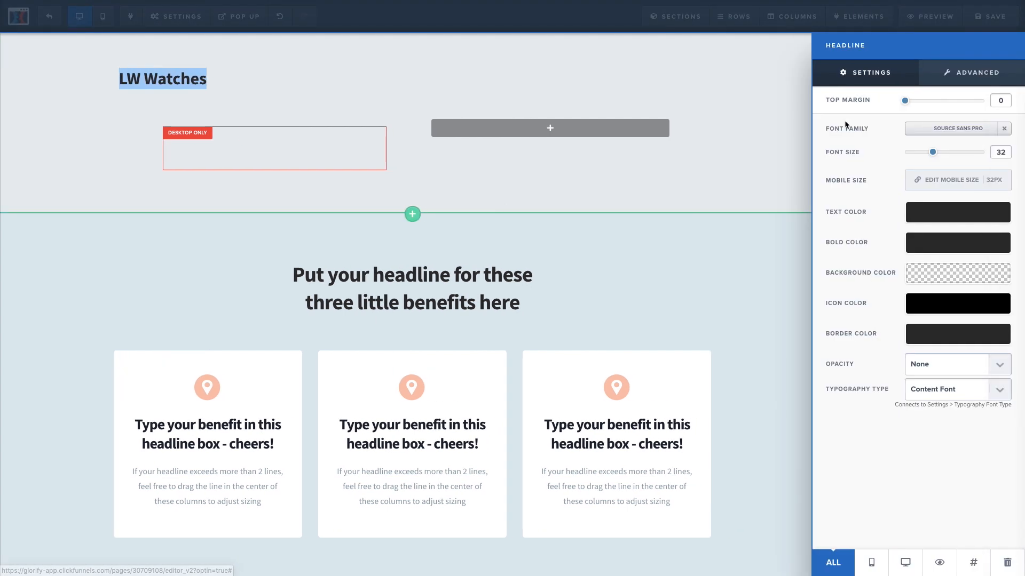
click(980, 129)
click(945, 241)
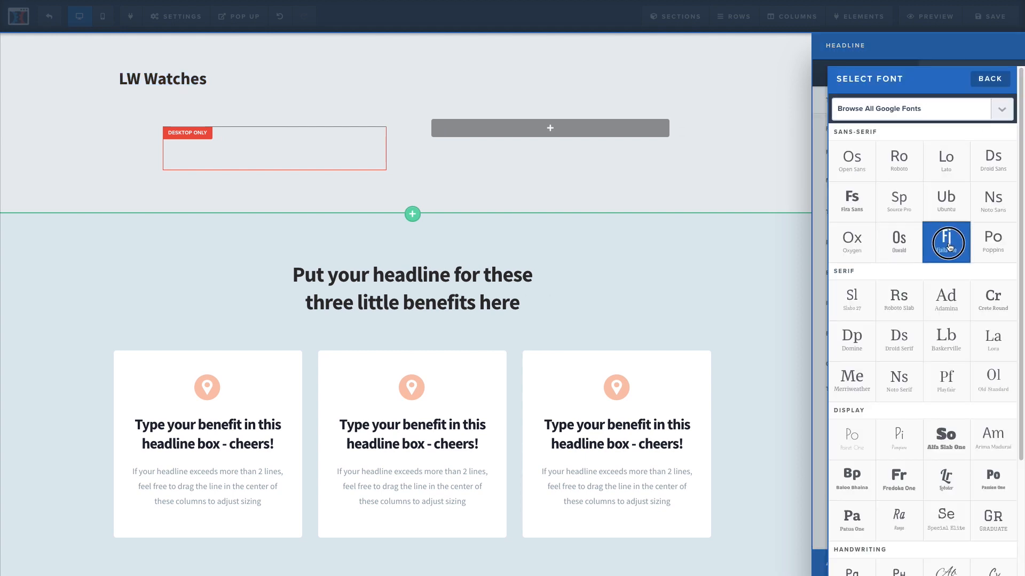
click(369, 93)
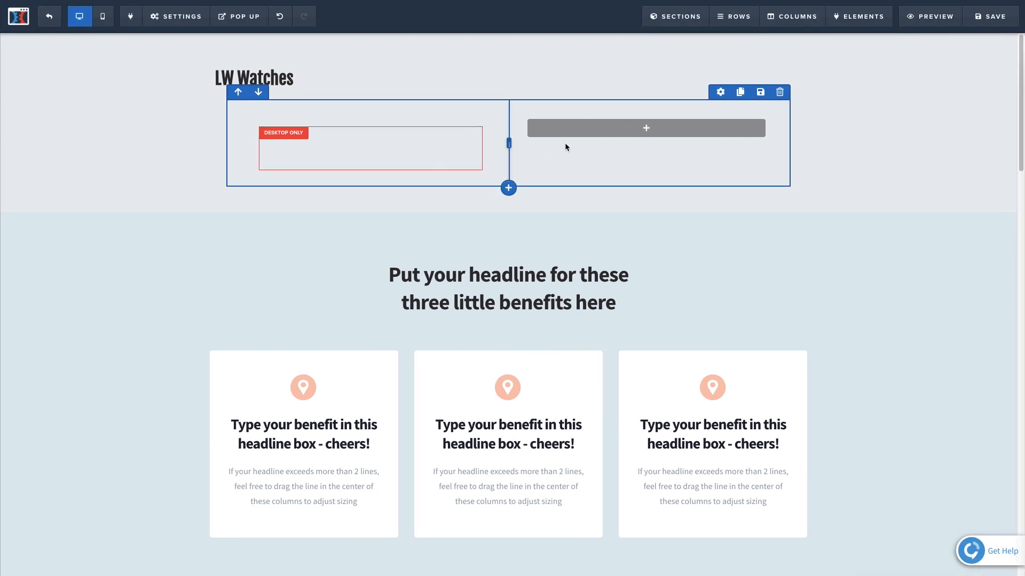
Delete the emptied two-column row and add a one-column row below the "LW Watches" headline.
click(779, 92)
click(600, 61)
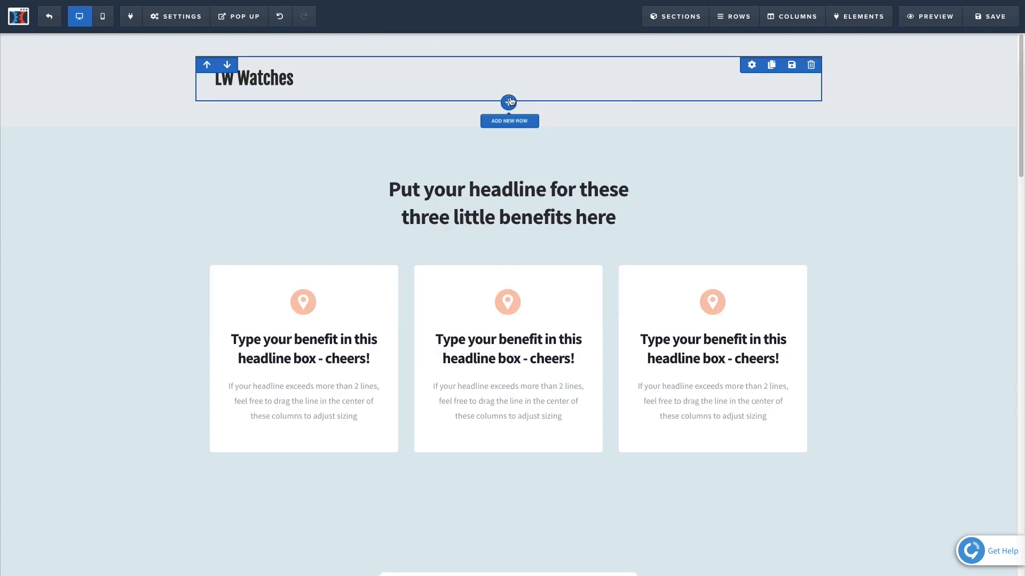
click(509, 102)
click(848, 69)
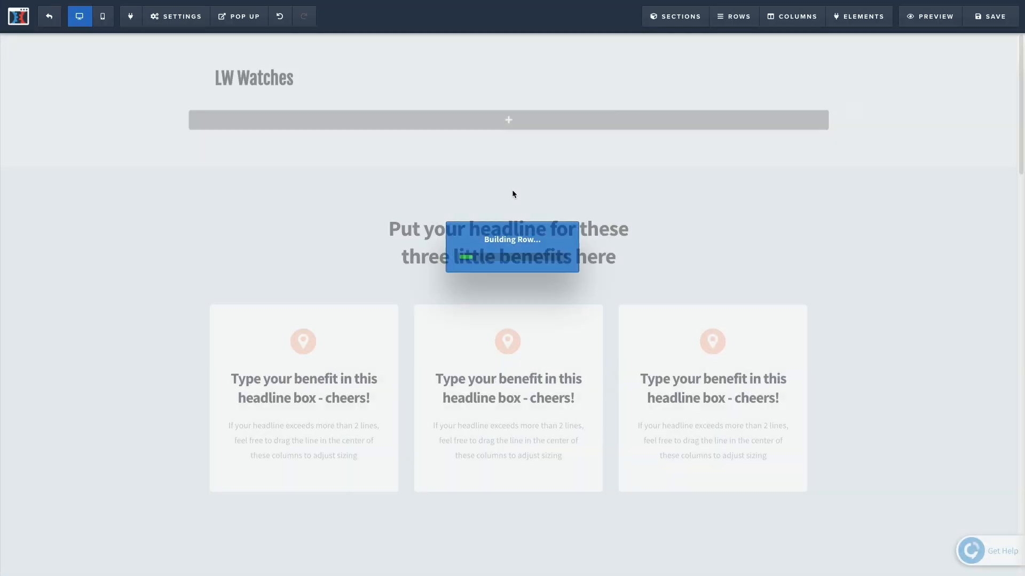
Add an image element to the new row and fill it with the Luxury Oak Watches banner from the image library.
click(513, 123)
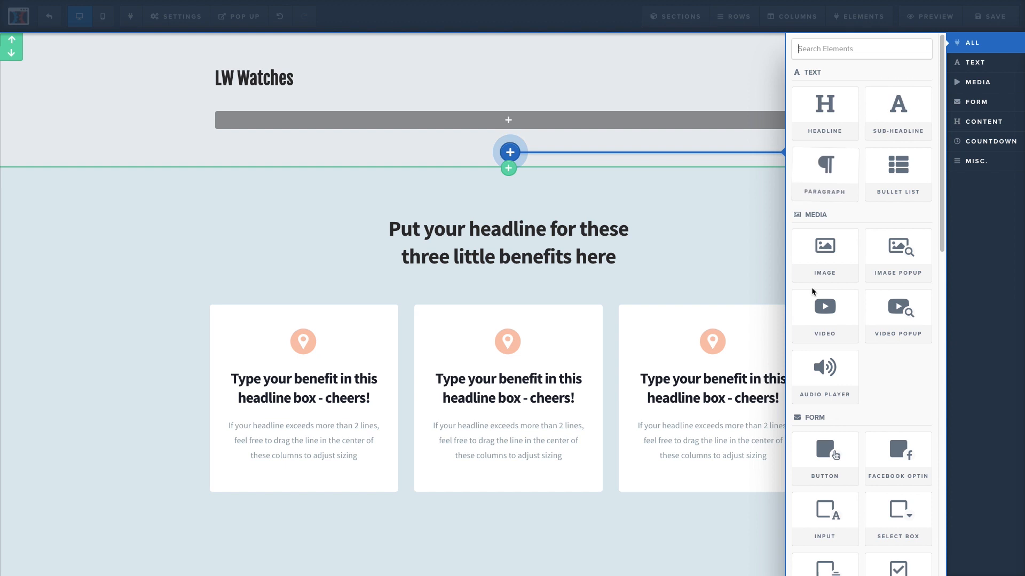
click(825, 265)
click(521, 137)
click(1001, 136)
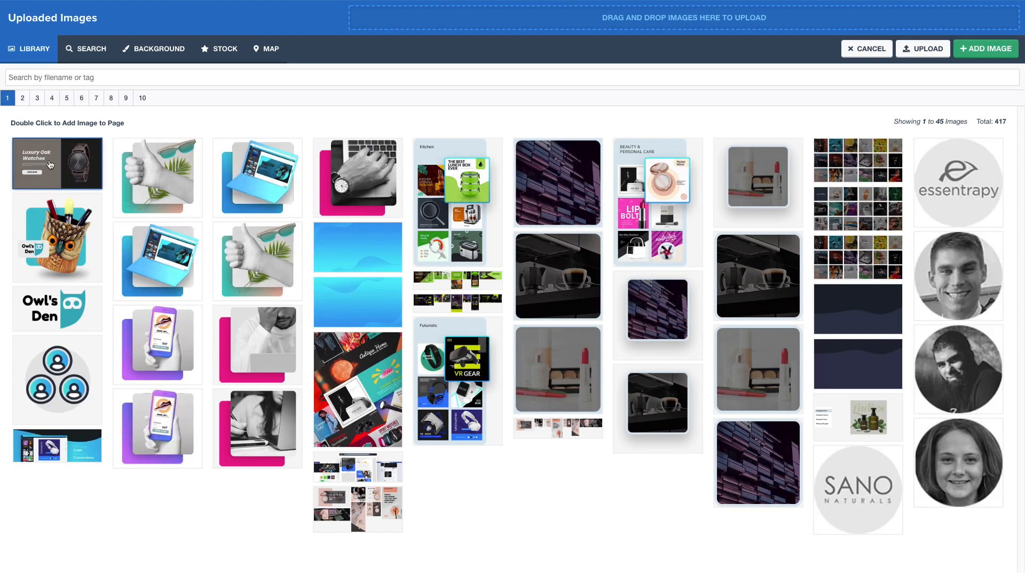
click(51, 166)
click(986, 48)
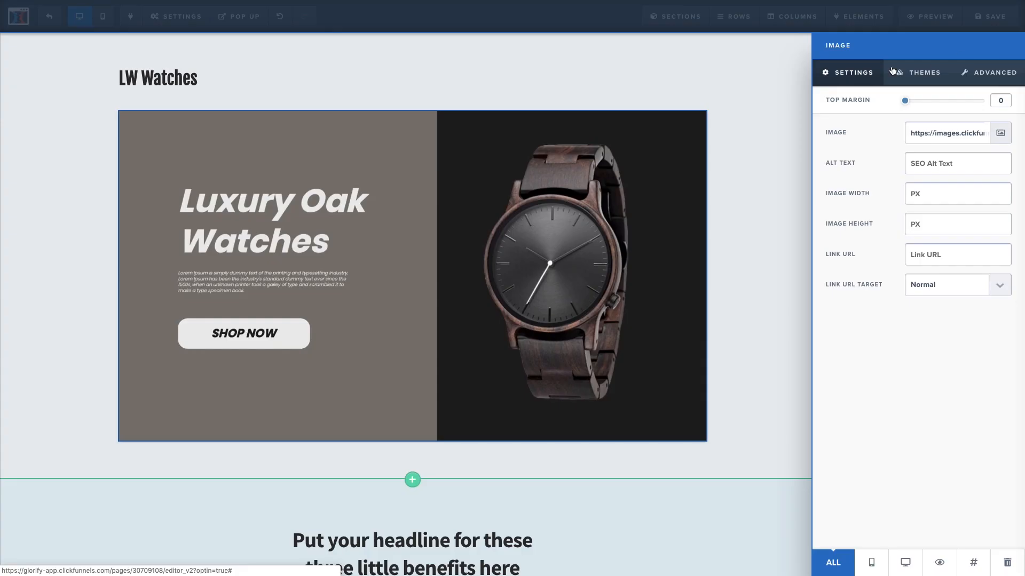
click(513, 189)
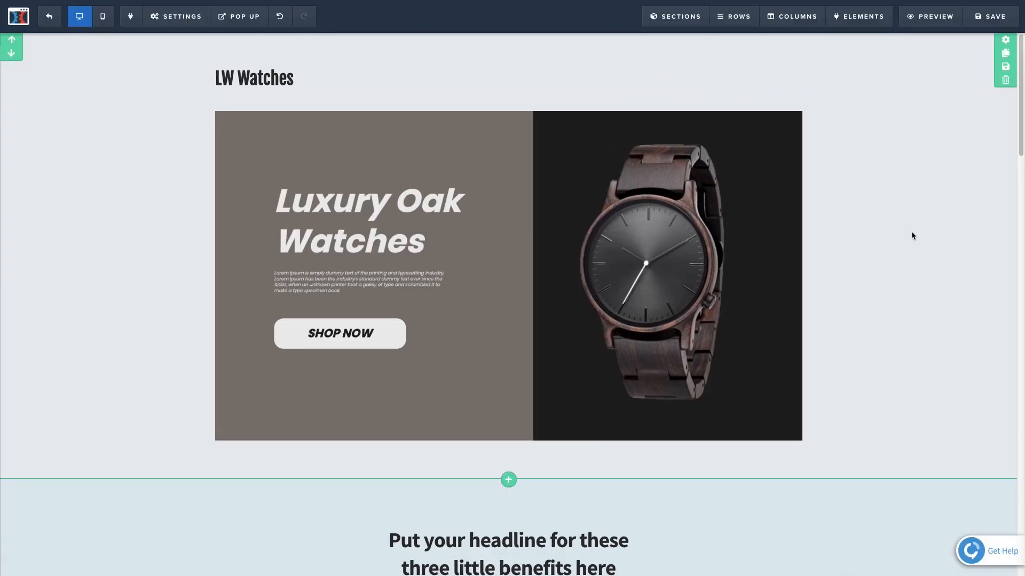
scroll(899, 357, down, 2)
scroll(899, 352, up, 2)
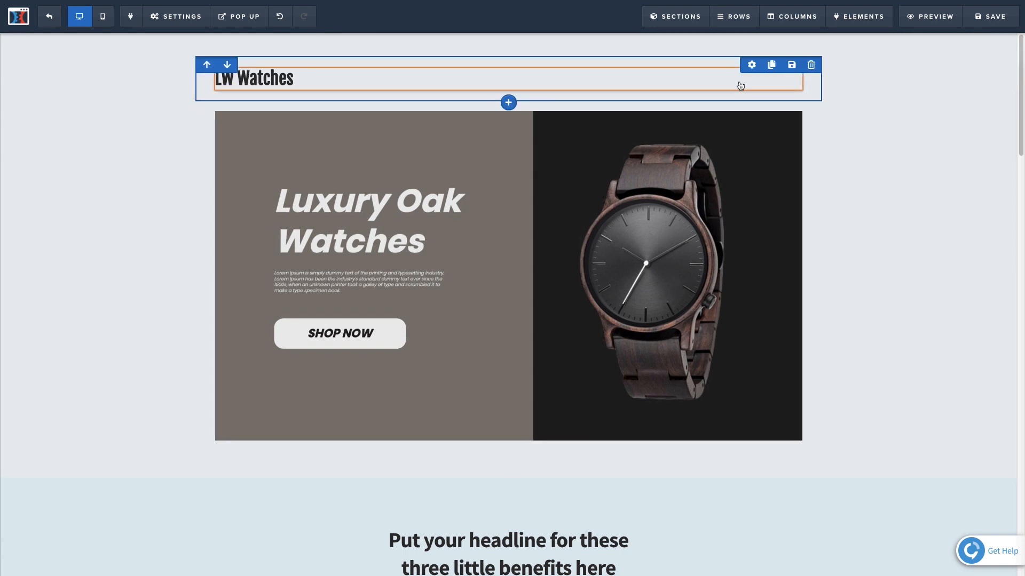
scroll(889, 274, down, 3)
scroll(889, 277, up, 3)
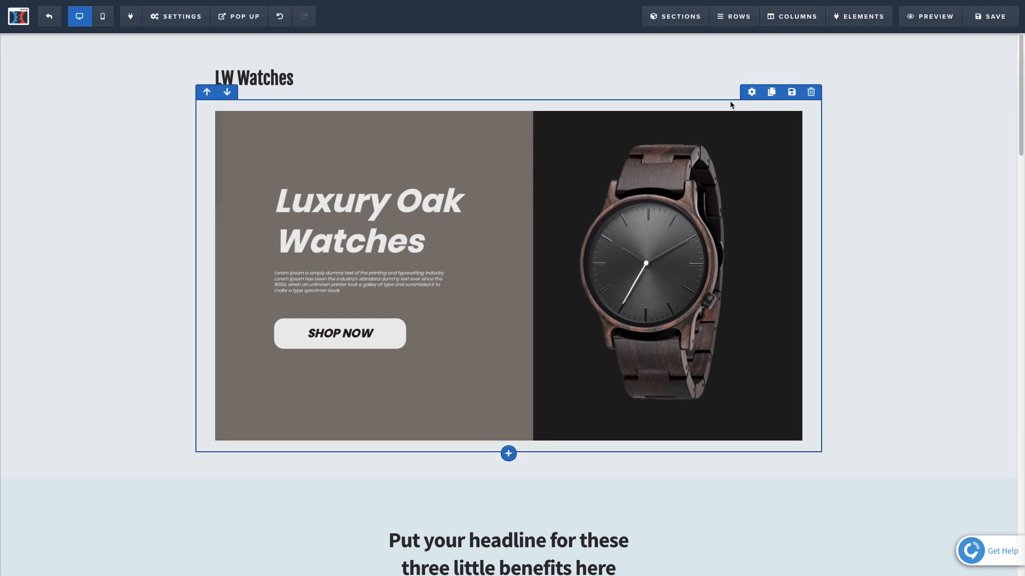
Set the banner row's left/right padding to 0 and its width to 100%.
click(752, 92)
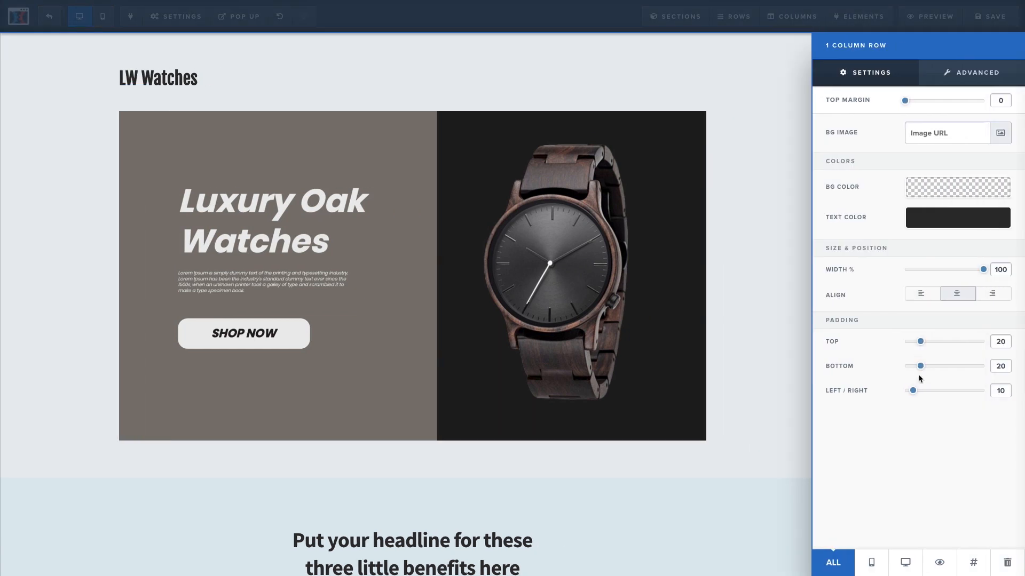
drag(913, 391, 882, 391)
drag(982, 272, 985, 273)
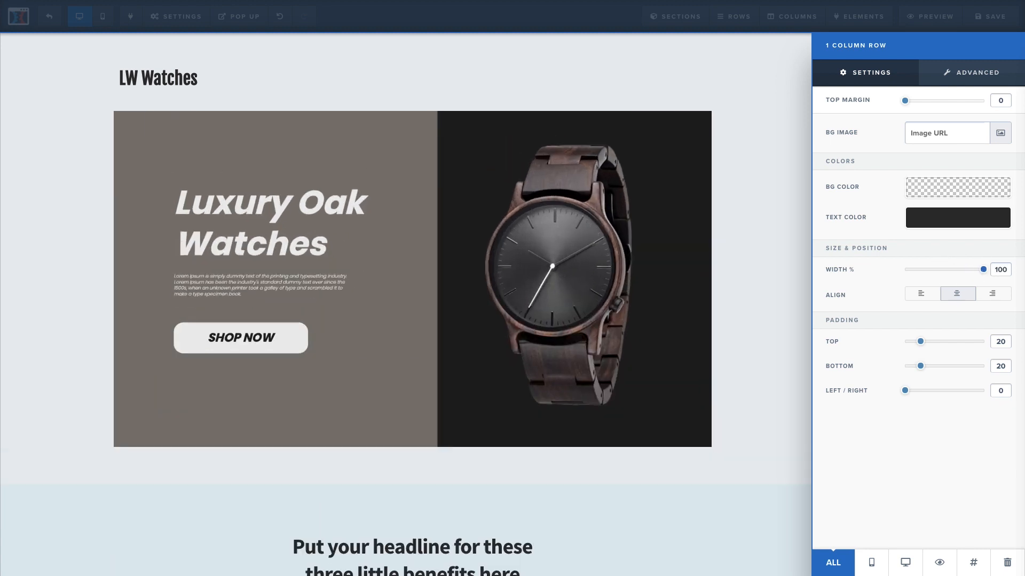
Add the rule "#section--47284 .containerInner {width:100%;}" to the page's custom CSS, below the first mobile-only media block.
click(286, 107)
mouse_move(194, 18)
click(195, 105)
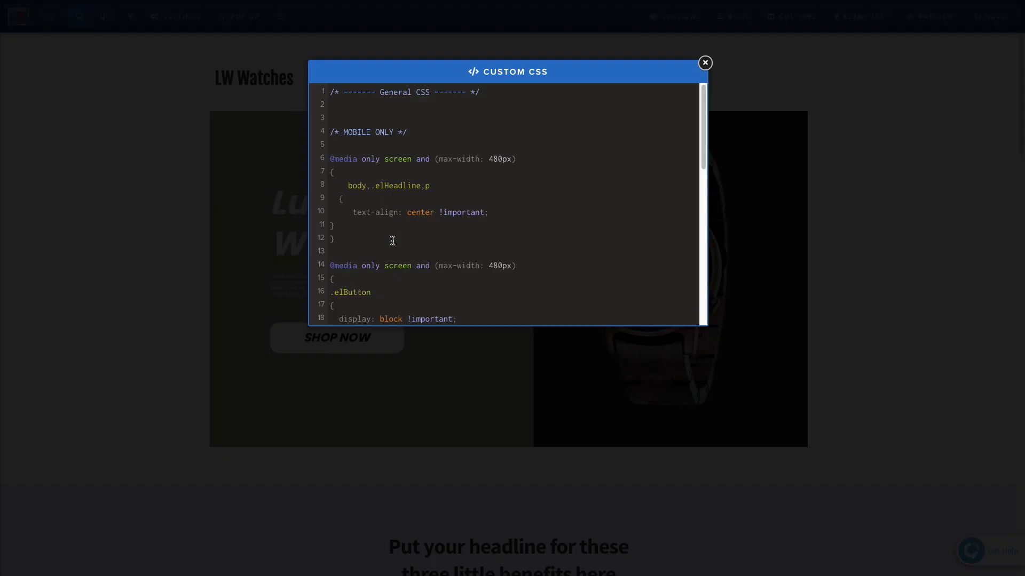
key(Return)
key(Return)
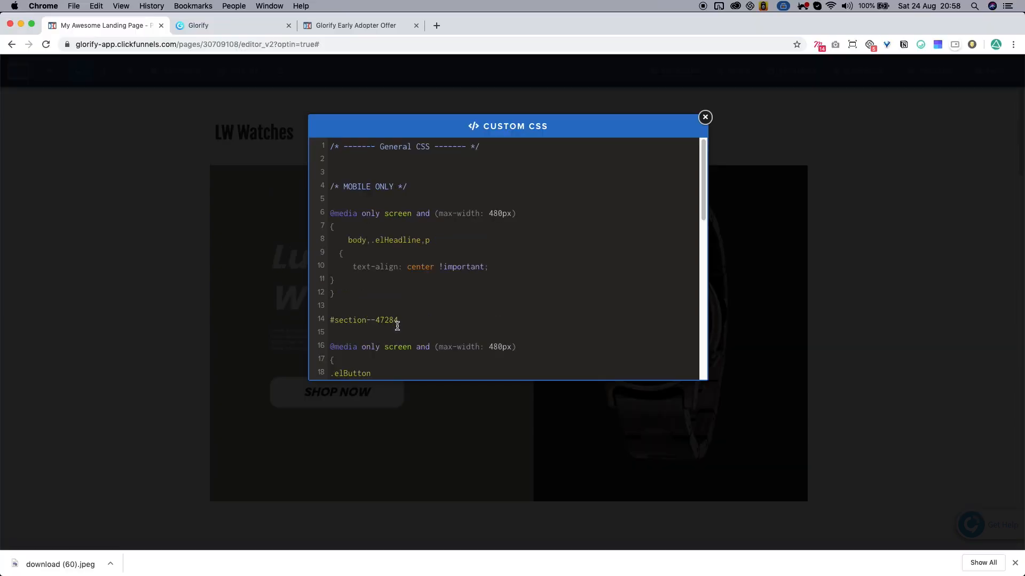
text(.containerInner {width:100%;})
click(705, 116)
scroll(936, 229, down, 7)
scroll(942, 236, up, 5)
scroll(947, 235, up, 2)
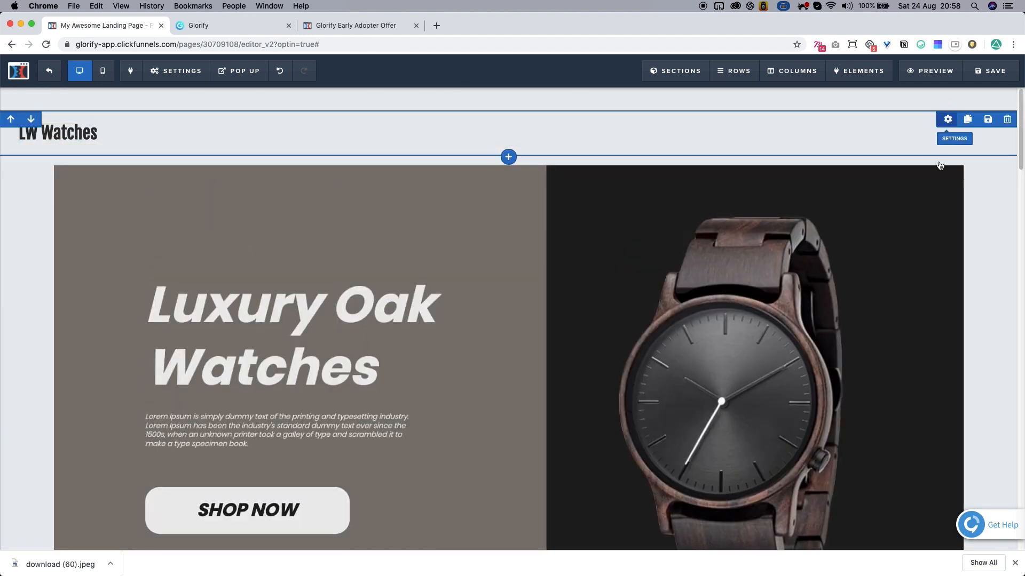
Increase the left/right padding of the "LW Watches" headline row to line the headline up with the banner's left edge.
click(947, 119)
drag(914, 448, 975, 445)
click(566, 304)
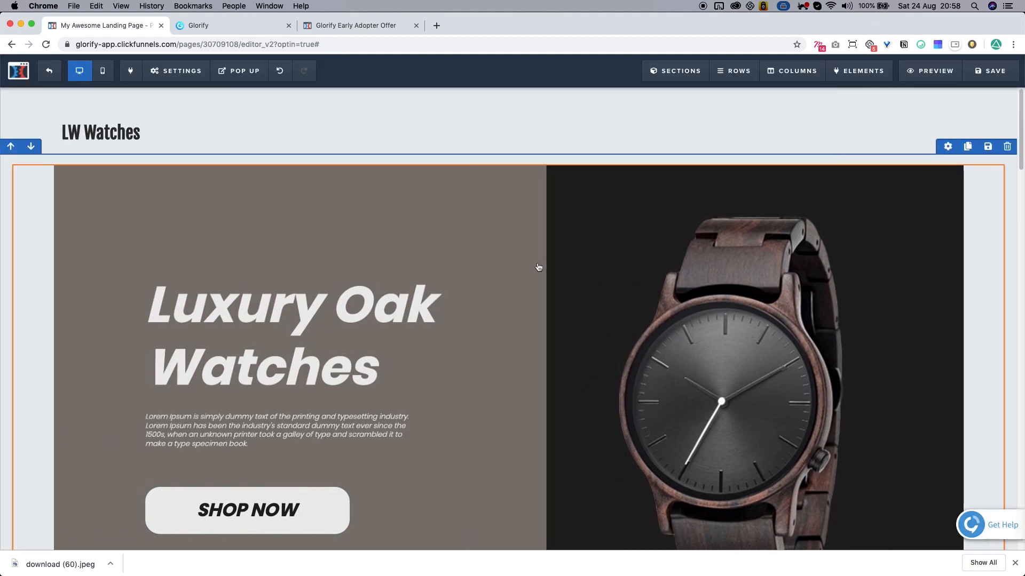
click(947, 119)
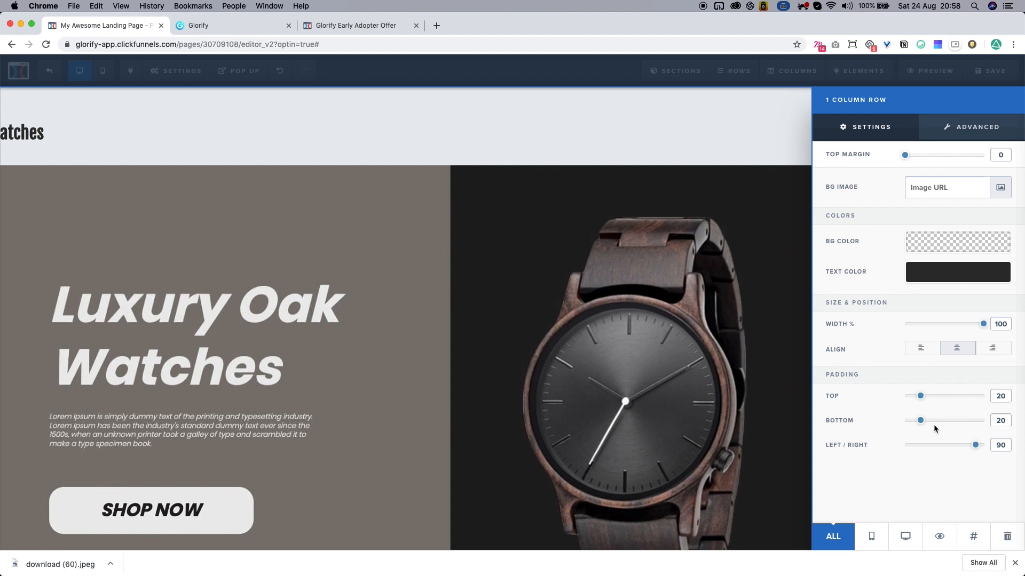
click(521, 270)
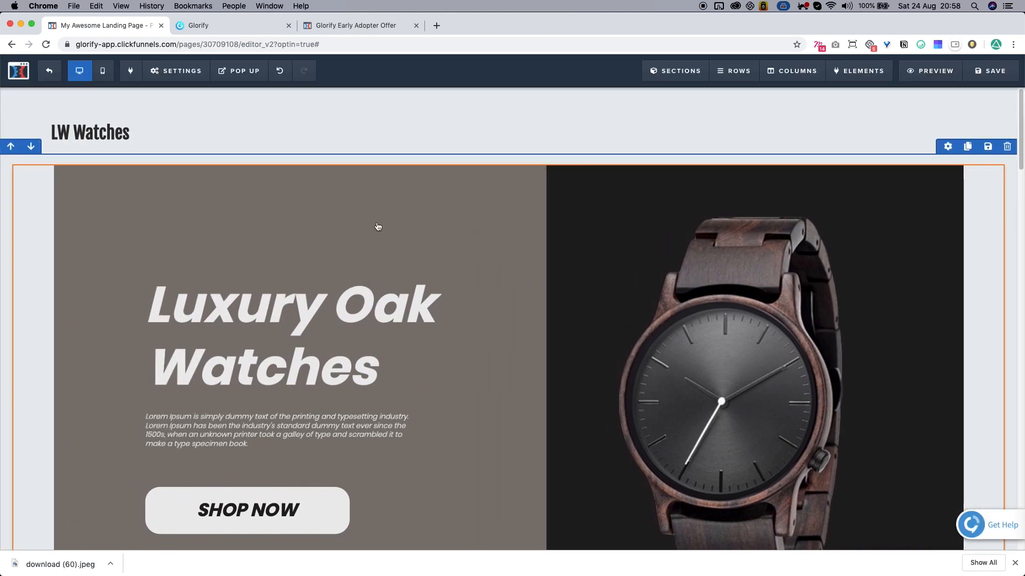
scroll(991, 266, down, 4)
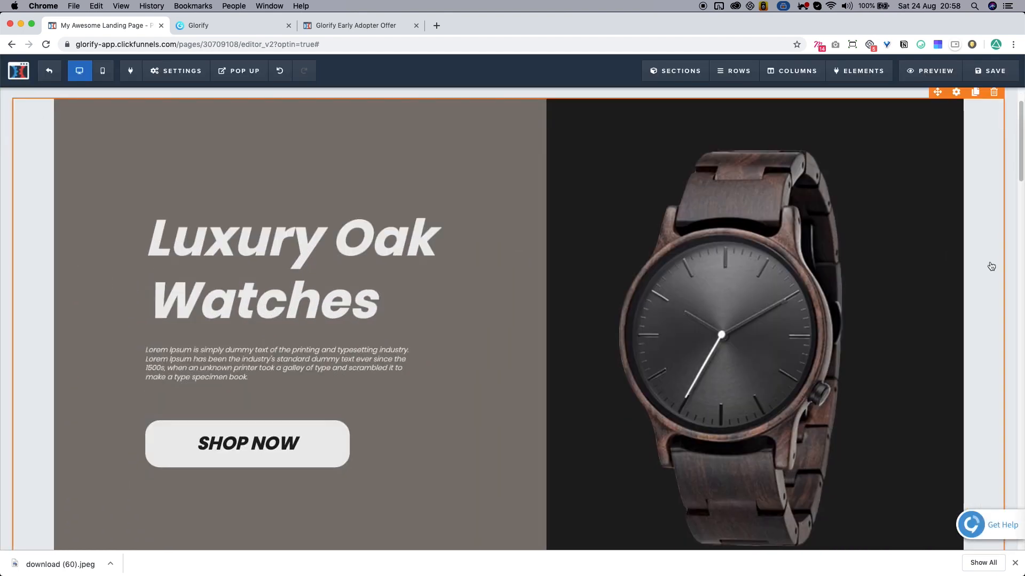
scroll(988, 240, up, 4)
scroll(984, 230, down, 6)
scroll(984, 234, up, 6)
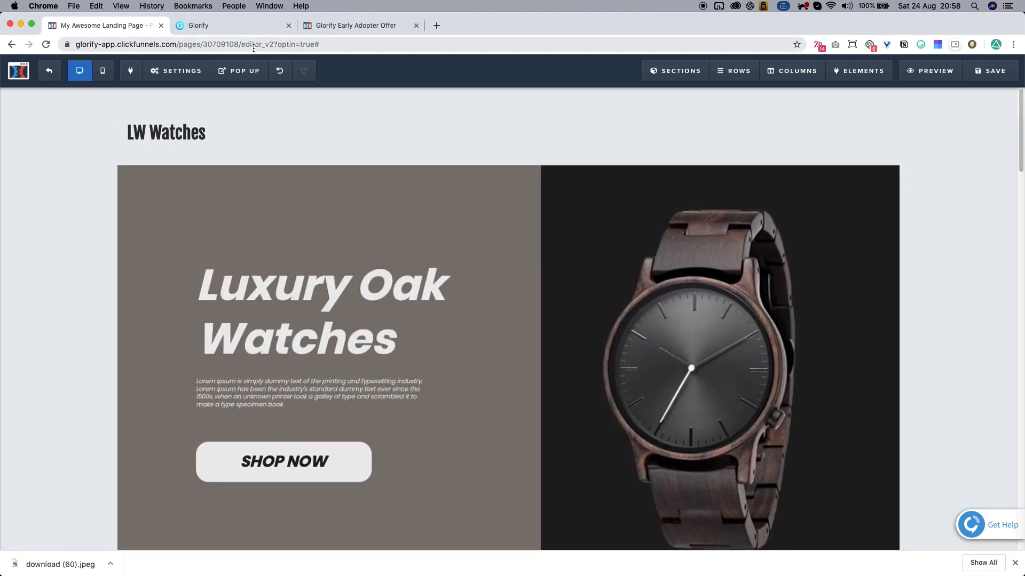
Switch to Glorify and change the banner design's format to the Websites HD Panorama.
click(247, 30)
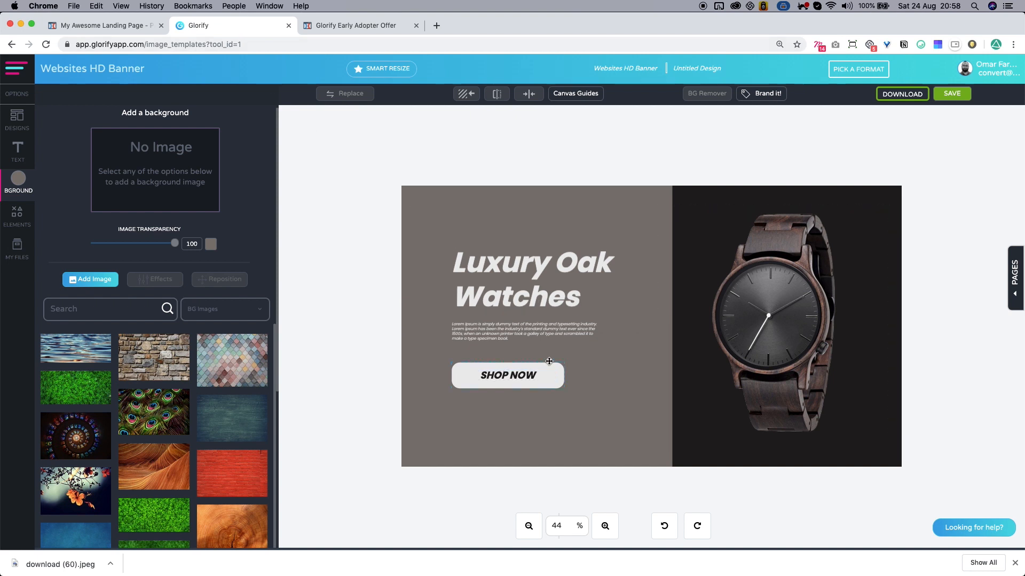
click(857, 69)
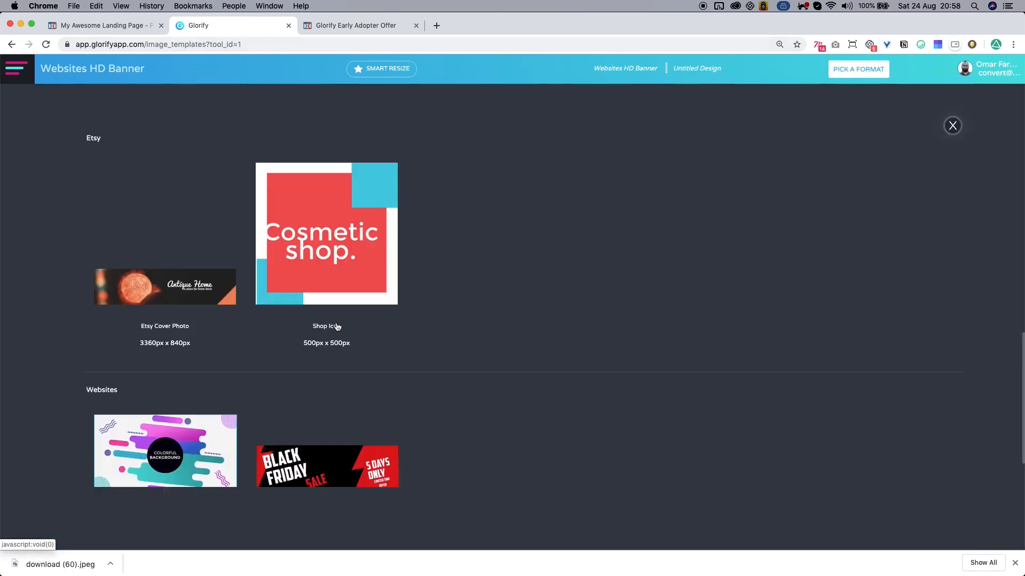
click(367, 417)
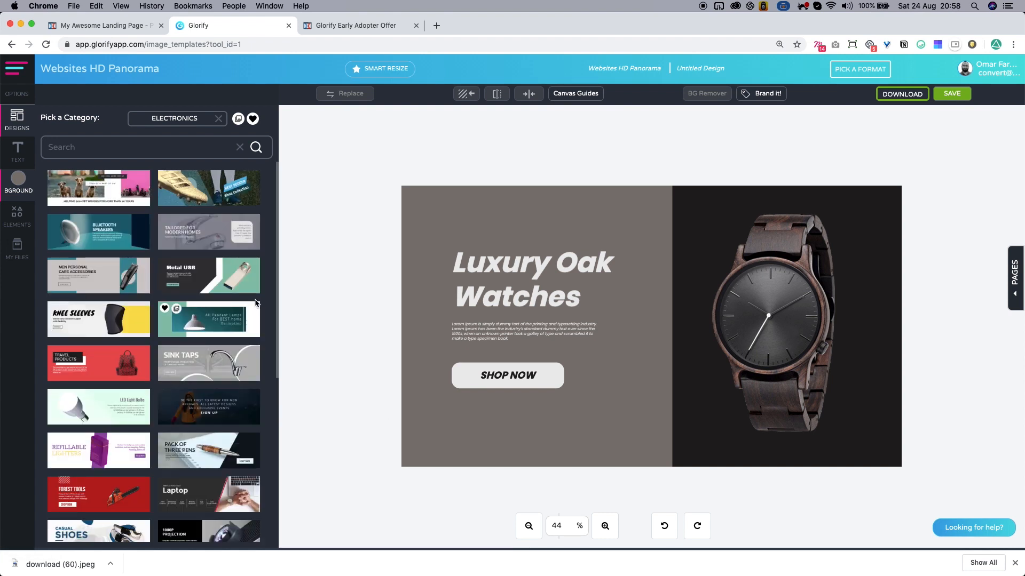
Switch back to the ClickFunnels page and look over the watch banner and the benefit sections below it.
click(92, 26)
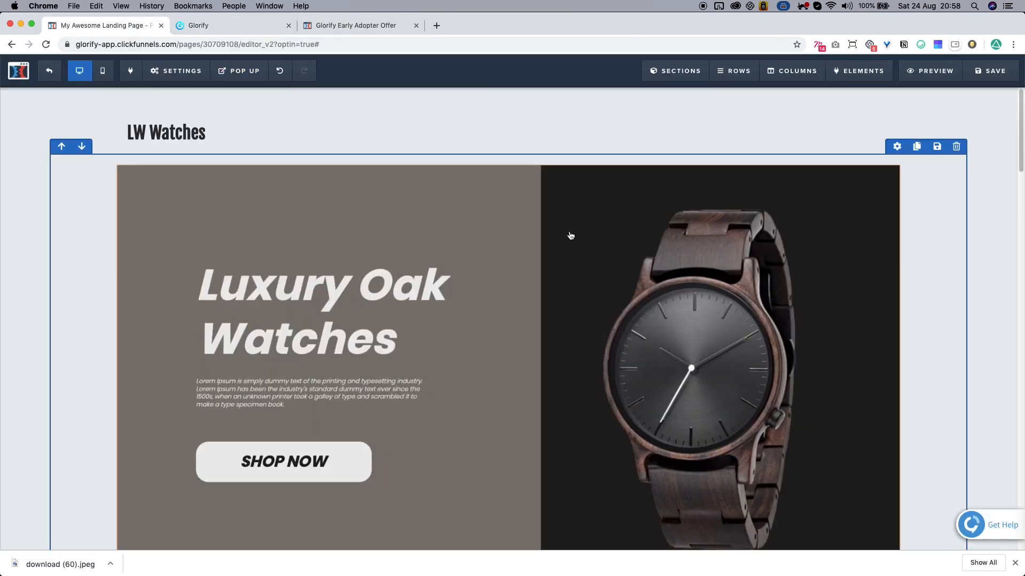
scroll(412, 224, down, 3)
scroll(412, 224, up, 3)
scroll(462, 418, down, 5)
scroll(498, 343, up, 5)
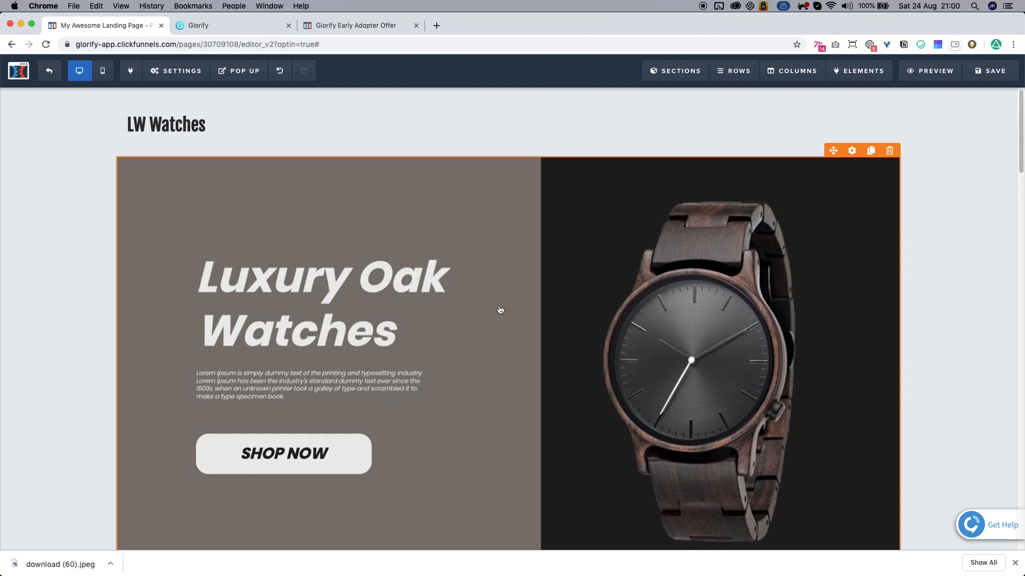
scroll(518, 307, down, 3)
scroll(579, 277, down, 5)
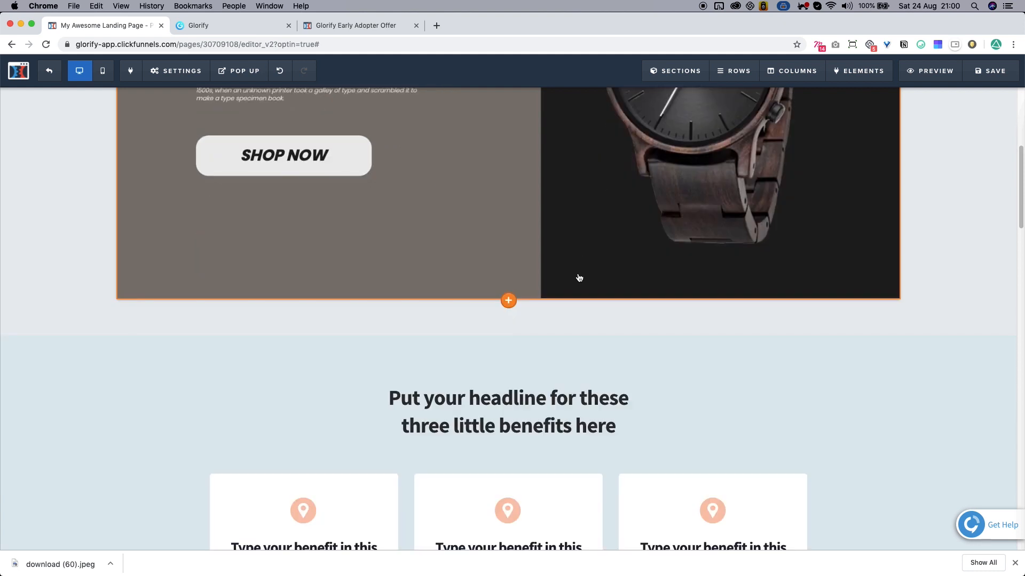
scroll(703, 352, down, 5)
scroll(702, 353, down, 10)
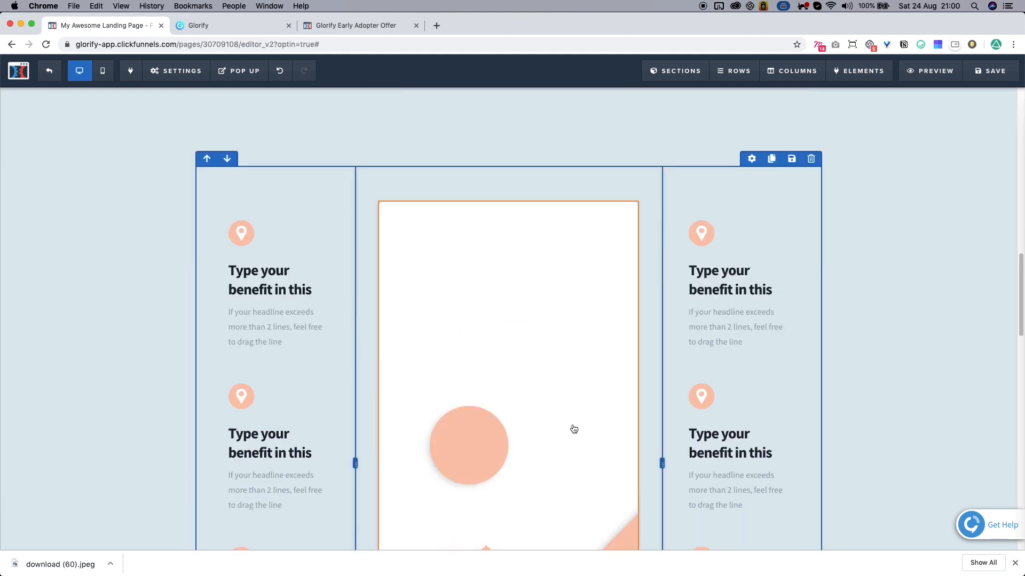
scroll(849, 347, up, 6)
scroll(865, 340, up, 15)
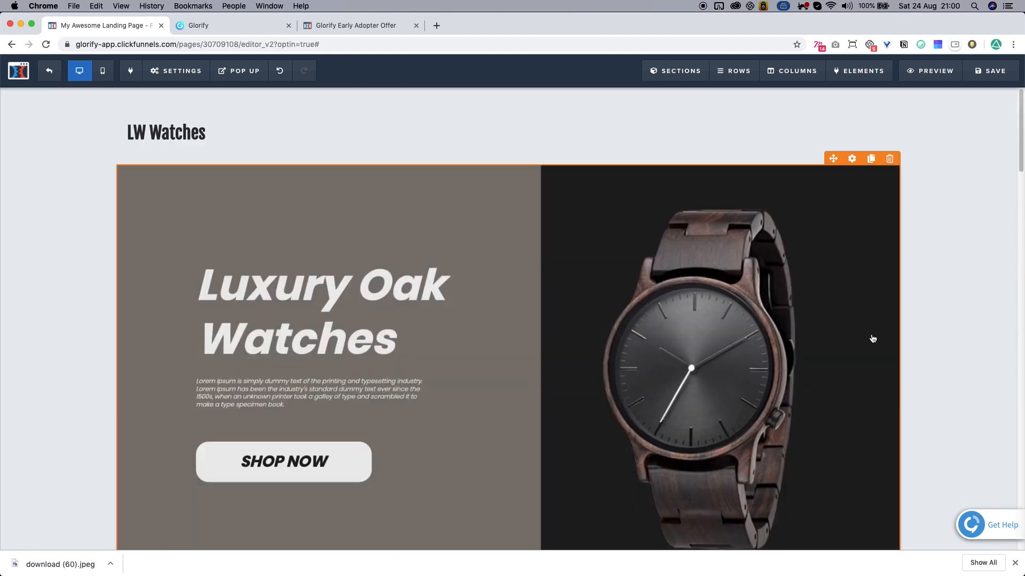
Switch to Glorify and open the format picker to examine the HD Banner and HD Panorama formats under Websites.
click(233, 25)
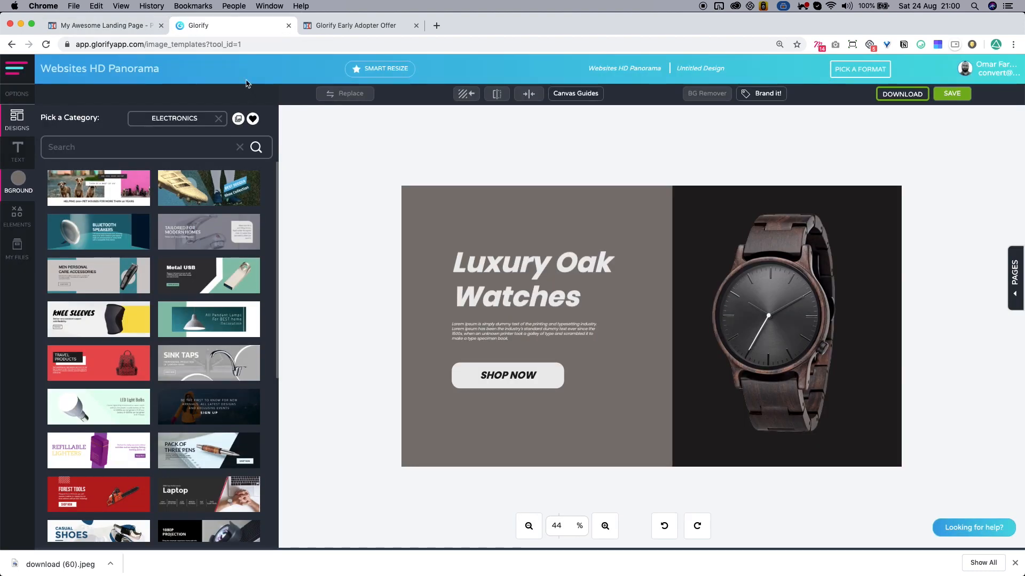
click(869, 73)
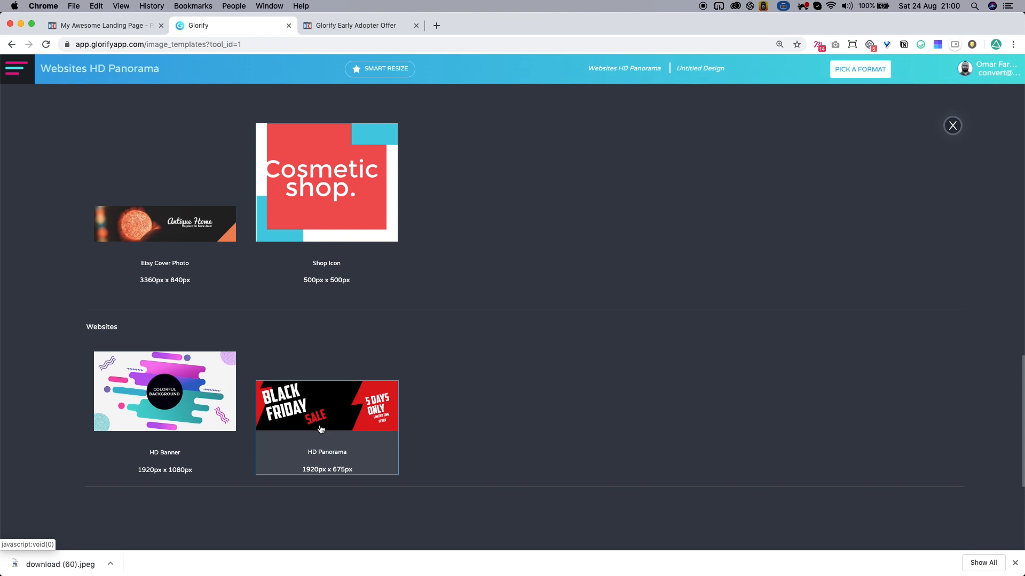
click(953, 126)
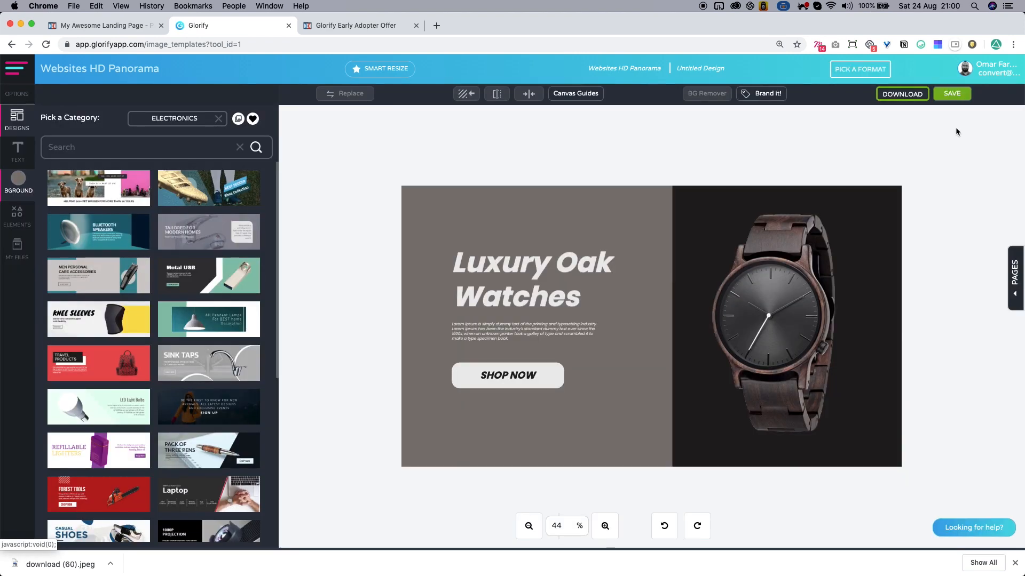
click(861, 70)
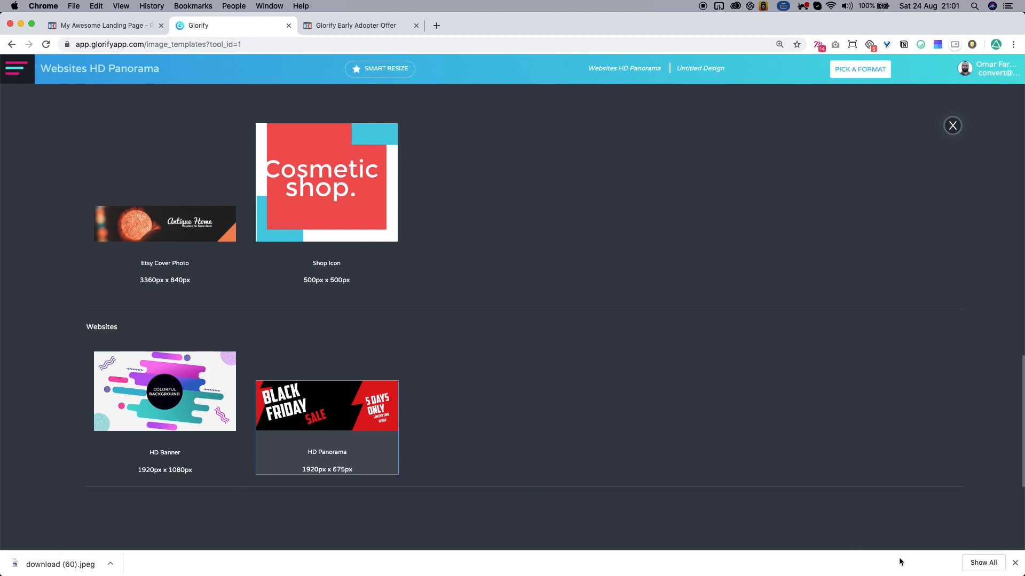
click(1015, 563)
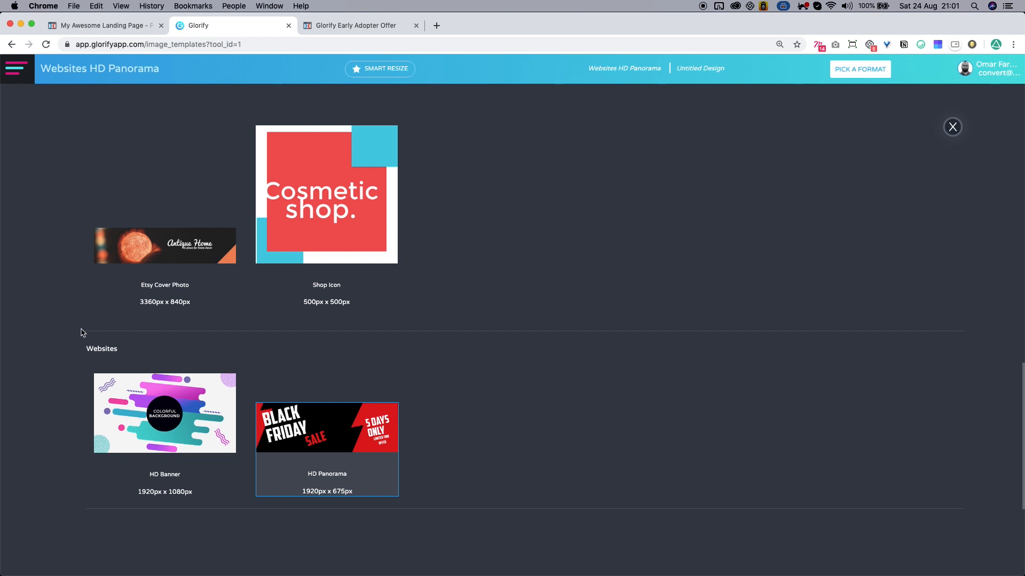